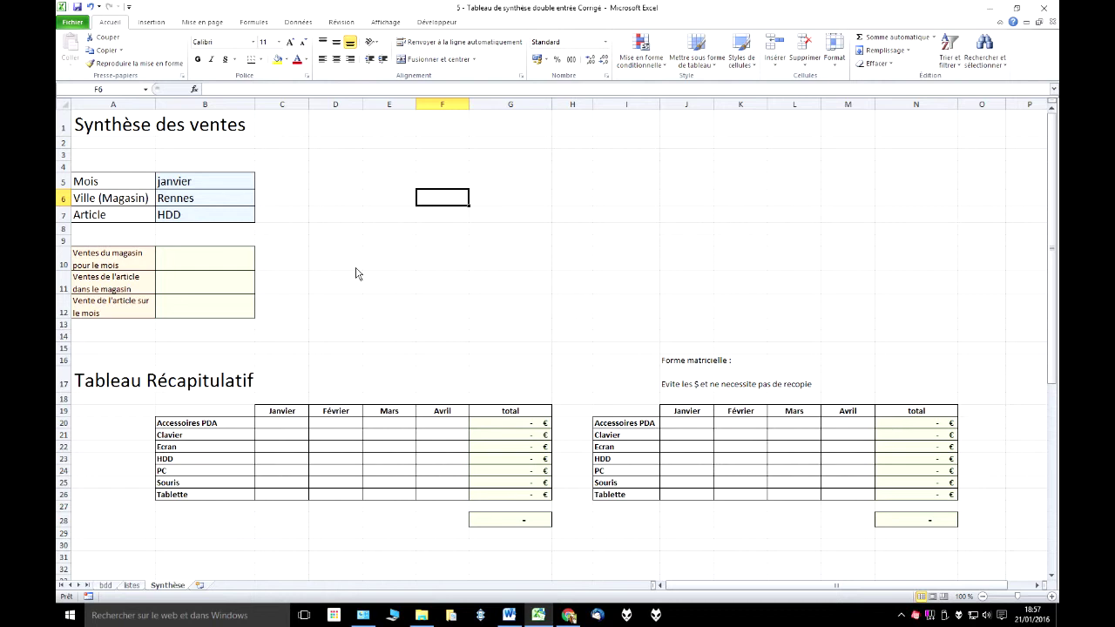
Step: Switch from the Synthèse sheet to the bdd data sheet with the Ville, Mois, Produits and Ventes columns
{"action": "left_click", "coordinate": [430, 266]}
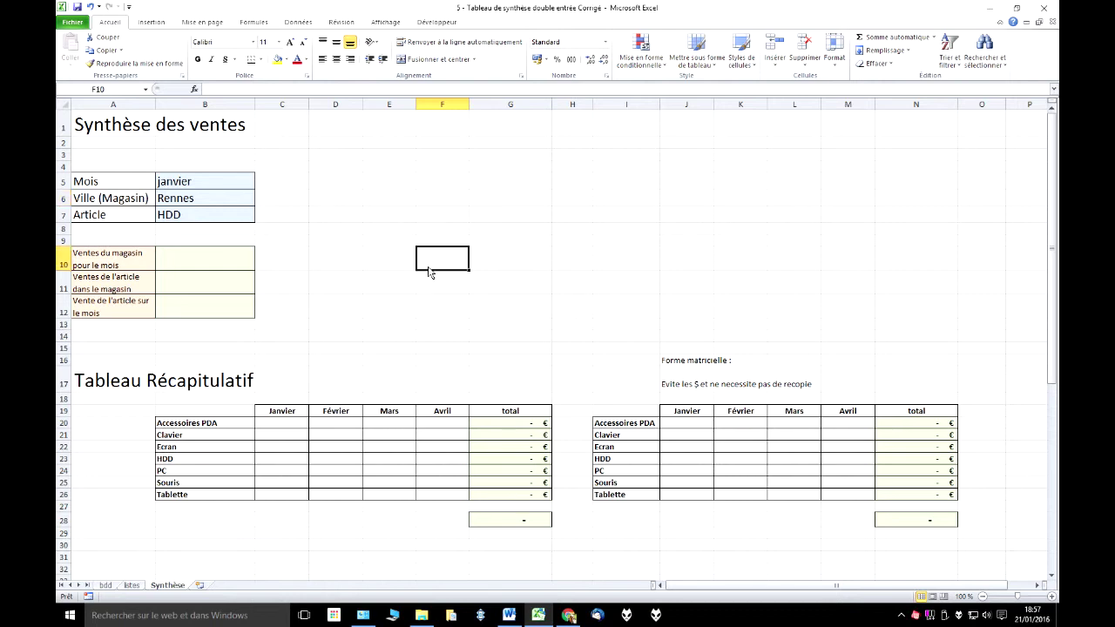
{"action": "left_click", "coordinate": [394, 264]}
{"action": "left_click", "coordinate": [454, 266]}
{"action": "left_click", "coordinate": [394, 265]}
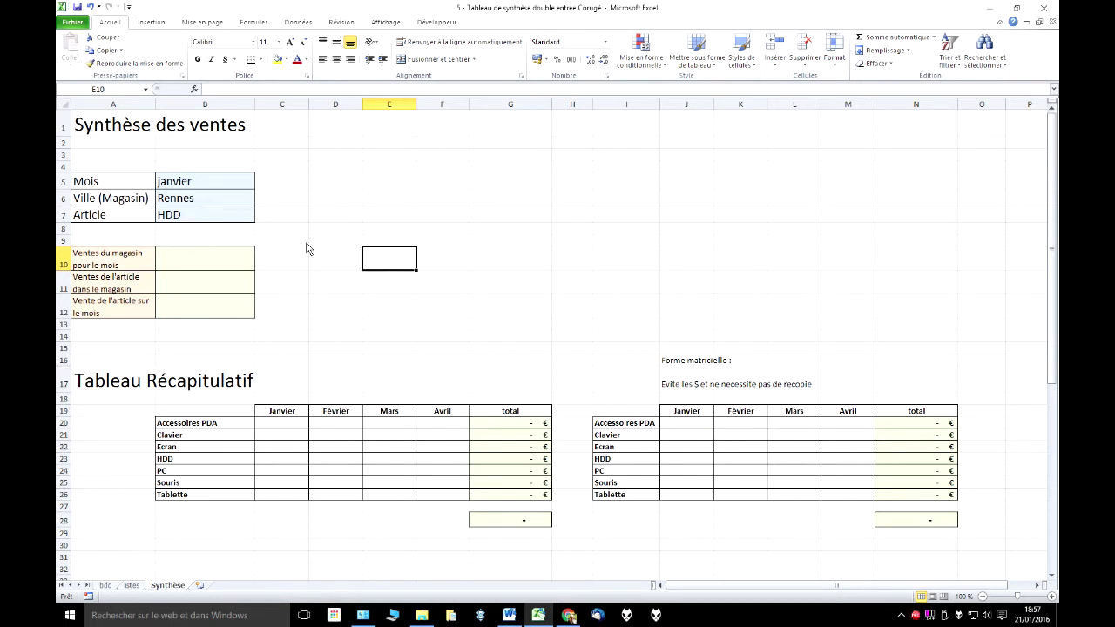
{"action": "left_click", "coordinate": [109, 587]}
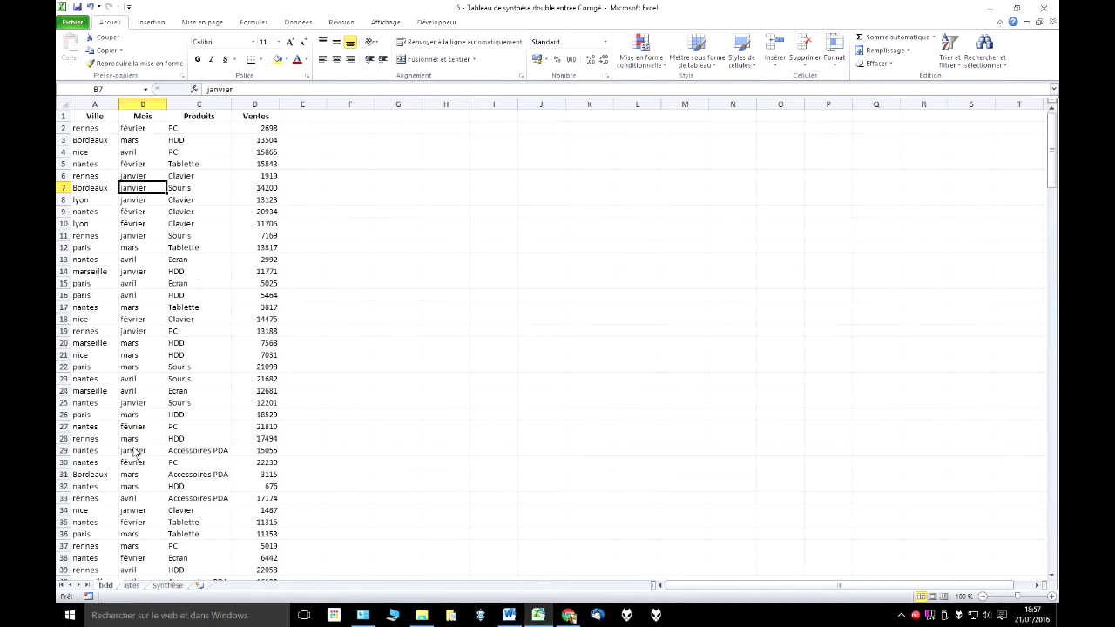
{"action": "left_click", "coordinate": [94, 187]}
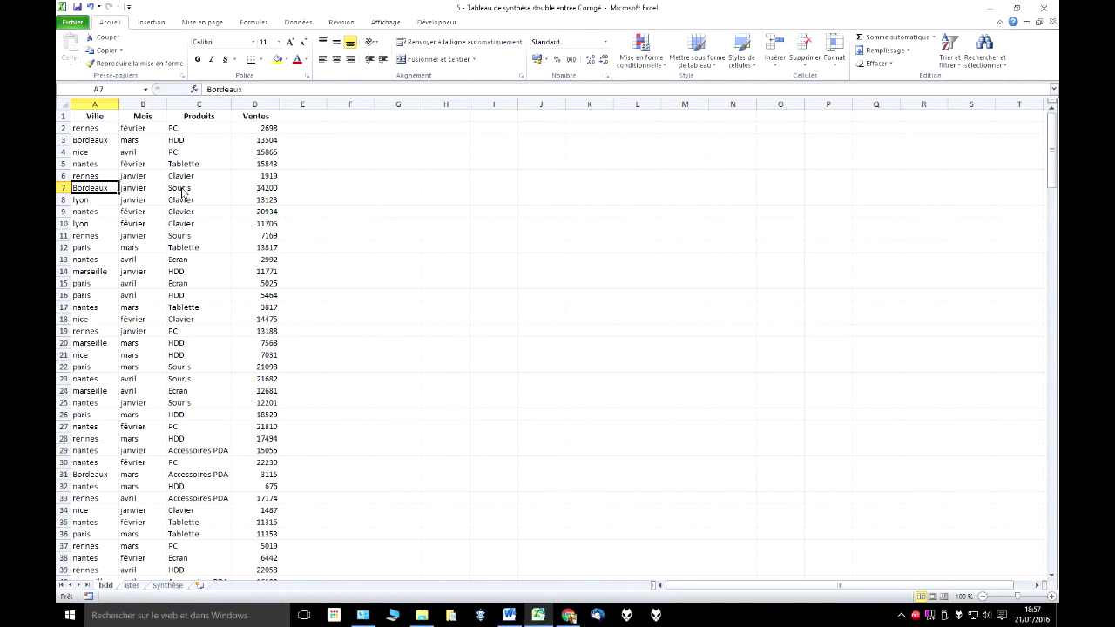
{"action": "left_click", "coordinate": [264, 248]}
{"action": "left_click", "coordinate": [259, 179]}
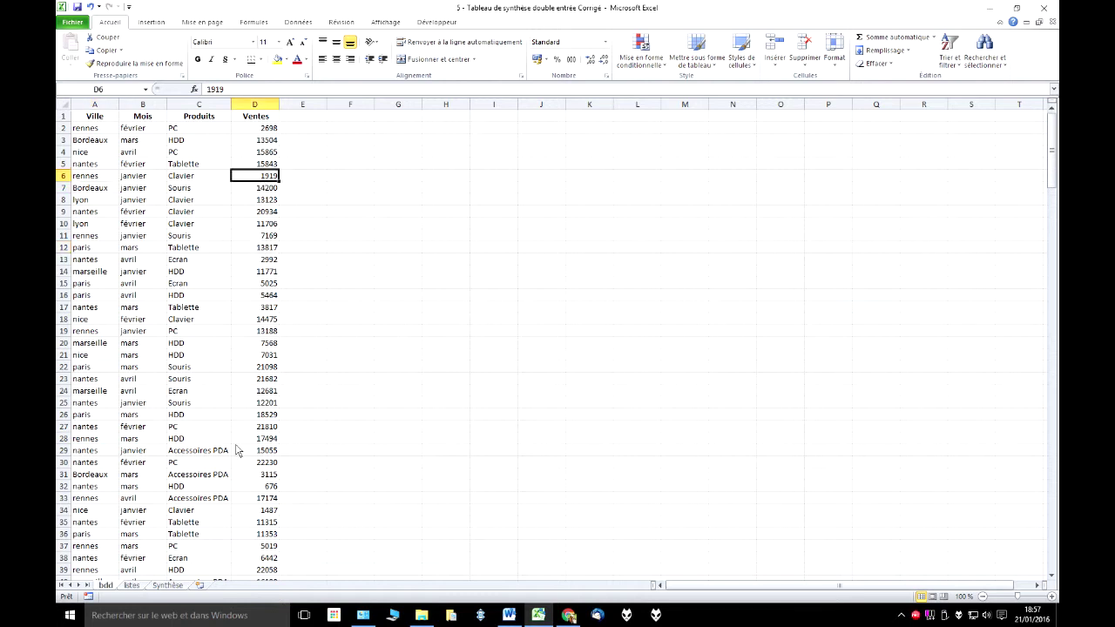
{"action": "scroll", "coordinate": [383, 390], "scroll_direction": "down", "scroll_amount": 2}
{"action": "left_click_drag", "start_coordinate": [1052, 155], "coordinate": [1057, 520]}
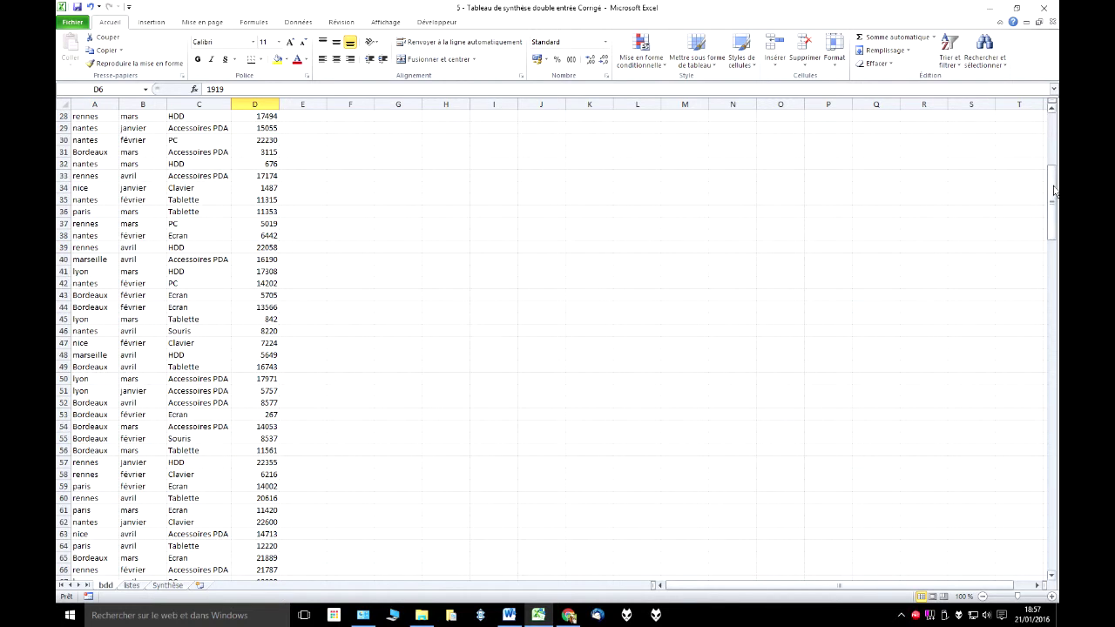
{"action": "scroll", "coordinate": [374, 369], "scroll_direction": "down", "scroll_amount": 7}
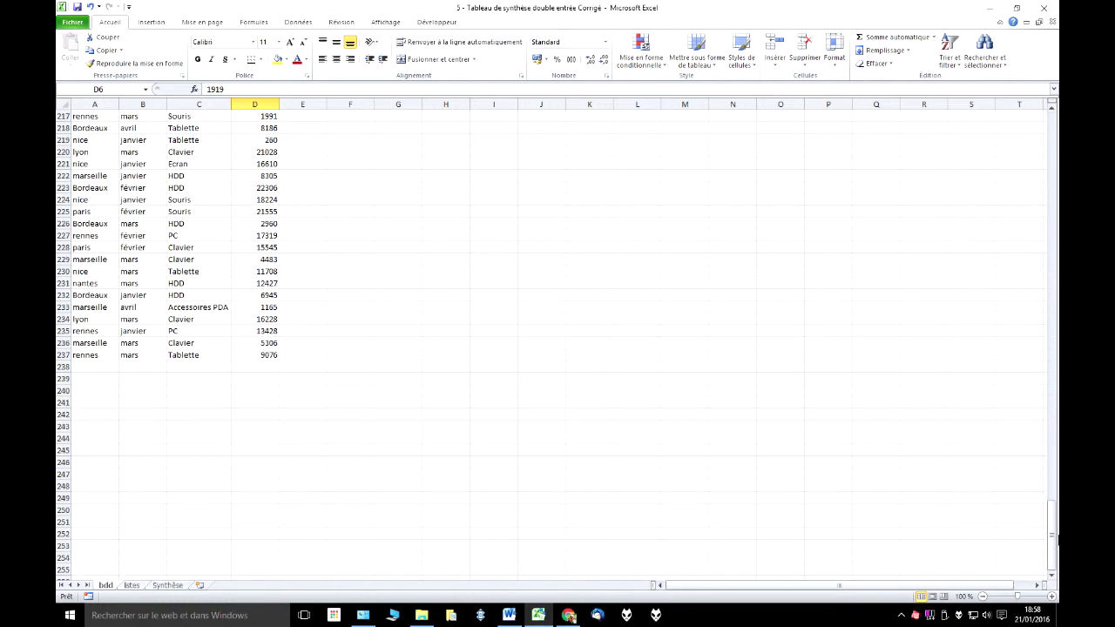
{"action": "mouse_move", "coordinate": [1053, 535]}
{"action": "left_mouse_down"}
{"action": "mouse_move", "coordinate": [1040, 361]}
{"action": "mouse_move", "coordinate": [1049, 140]}
{"action": "left_mouse_up"}
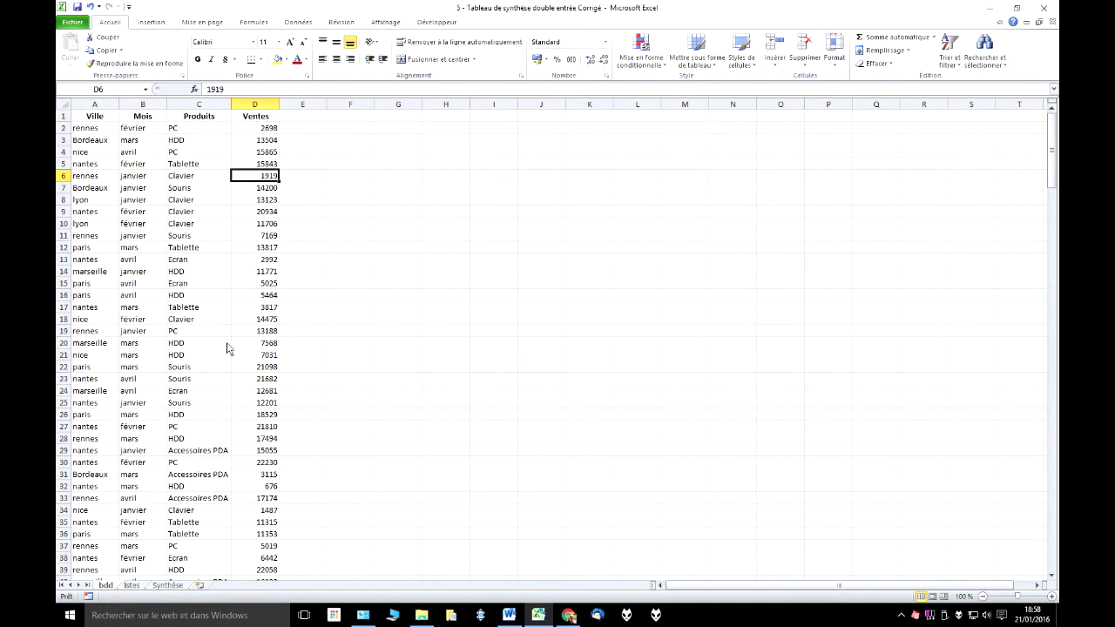
{"action": "left_click", "coordinate": [164, 587]}
Step: Review the B5–B7 dropdown choices, keeping janvier, Rennes and HDD as criteria
{"action": "left_click", "coordinate": [241, 183]}
{"action": "left_click", "coordinate": [262, 185]}
{"action": "left_click", "coordinate": [261, 184]}
{"action": "key", "text": "Down"}
{"action": "left_click", "coordinate": [261, 200]}
{"action": "left_click", "coordinate": [261, 200]}
{"action": "left_click", "coordinate": [218, 221]}
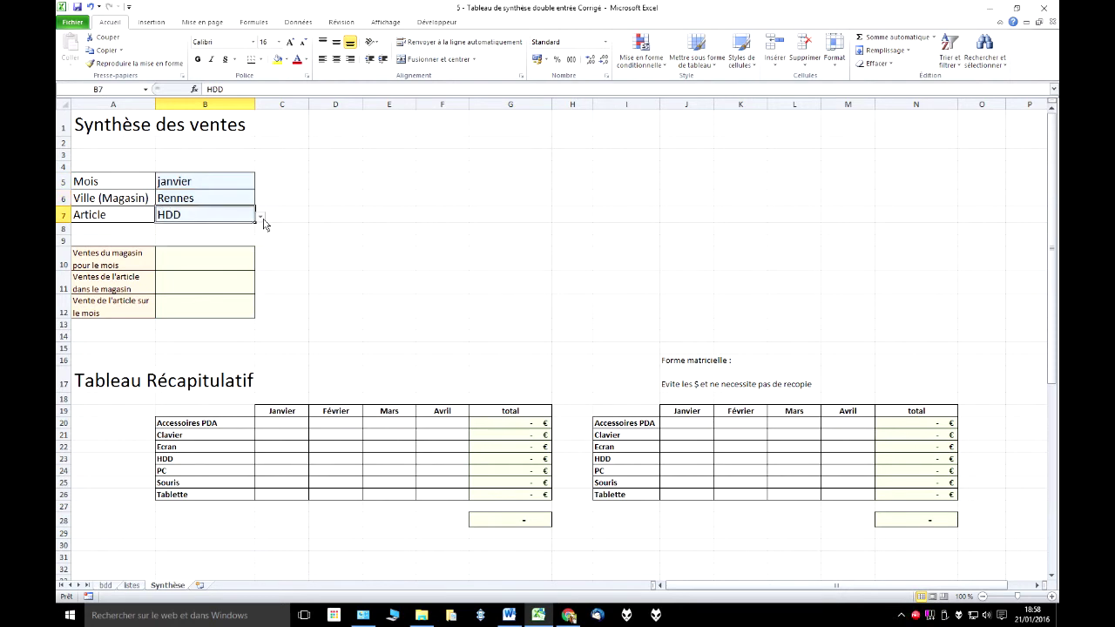
{"action": "left_click", "coordinate": [260, 218]}
{"action": "left_click", "coordinate": [260, 218]}
{"action": "left_click", "coordinate": [294, 218]}
{"action": "left_click", "coordinate": [219, 226]}
Step: Select B10 and look over the workbook's named ranges in the Name Box list
{"action": "left_click", "coordinate": [204, 267]}
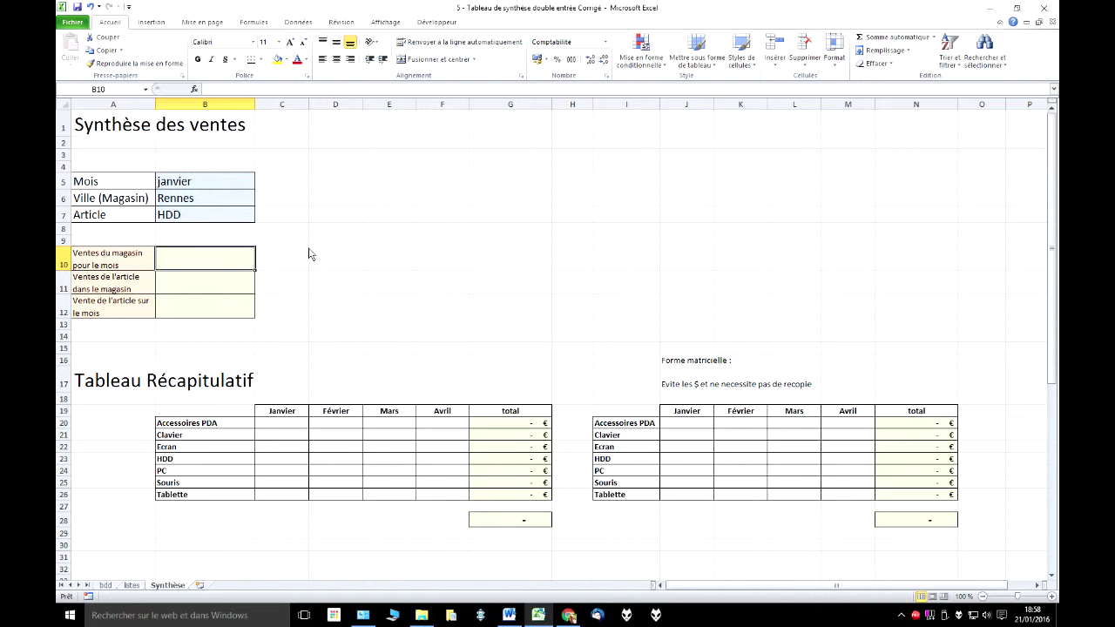
{"action": "left_click", "coordinate": [194, 201]}
{"action": "left_click", "coordinate": [201, 258]}
{"action": "left_click", "coordinate": [145, 90]}
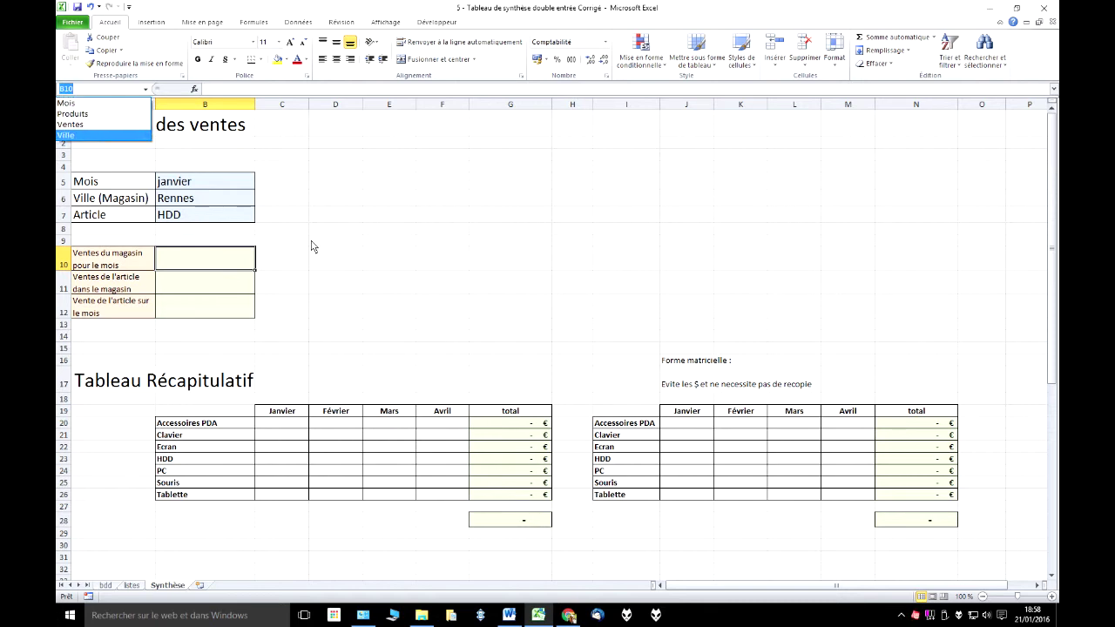
{"action": "key", "text": "Escape"}
{"action": "left_click", "coordinate": [220, 268]}
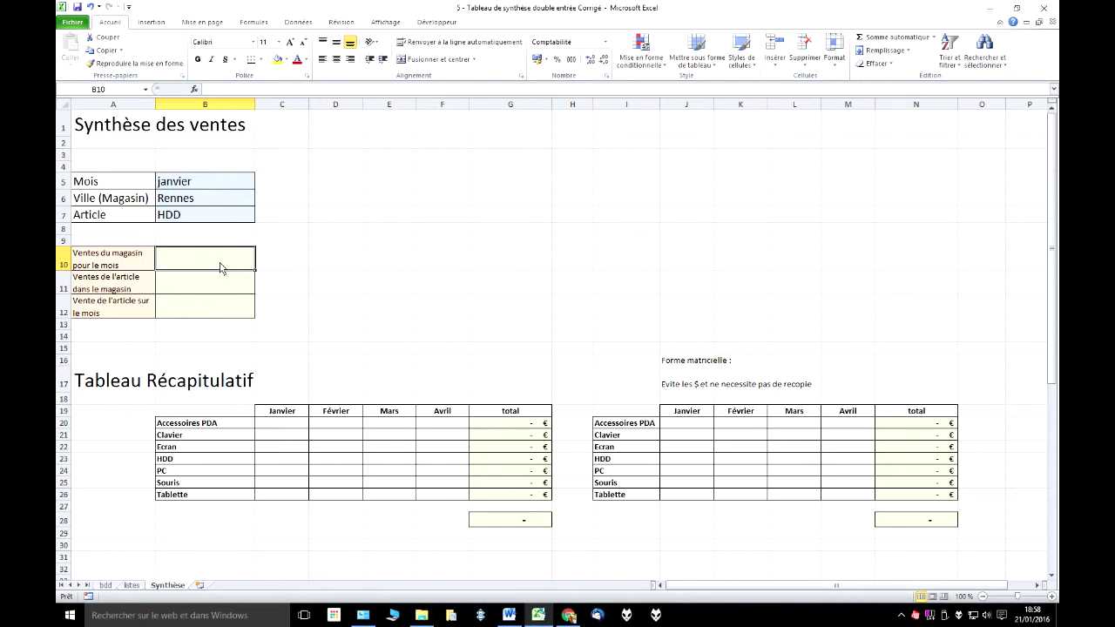
Step: Start =SOMME.SI.ENS in B10 with Ventes as sum range and Ville as first criteria range
{"action": "type", "text": "=somme"}
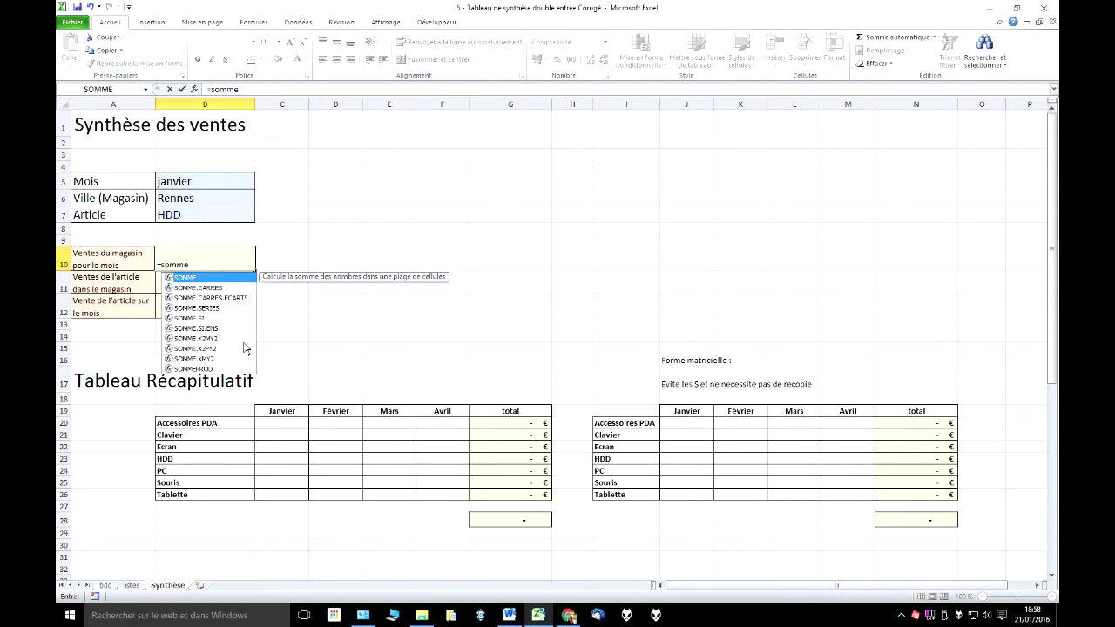
{"action": "double_click", "coordinate": [209, 329]}
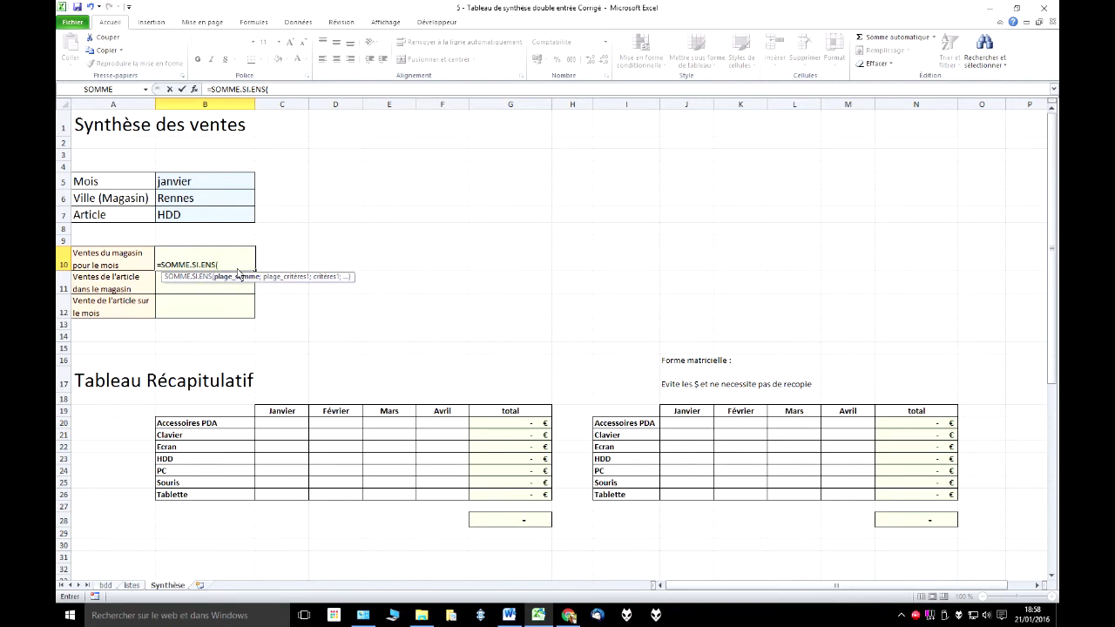
{"action": "key", "text": "F3"}
{"action": "double_click", "coordinate": [476, 265]}
{"action": "type", "text": ";"}
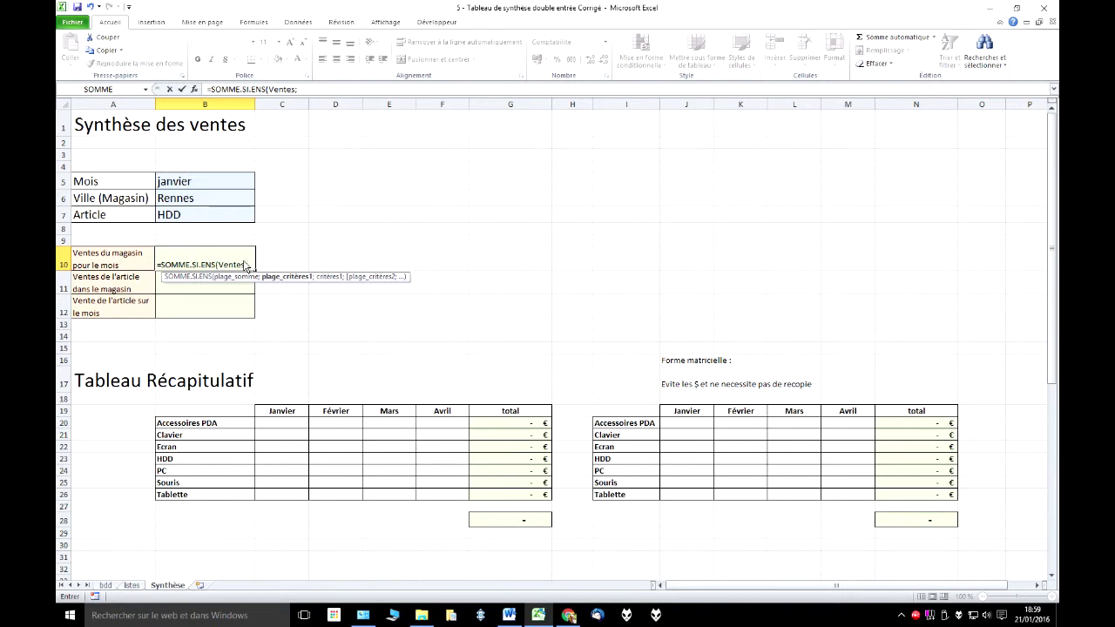
{"action": "key", "text": "F3"}
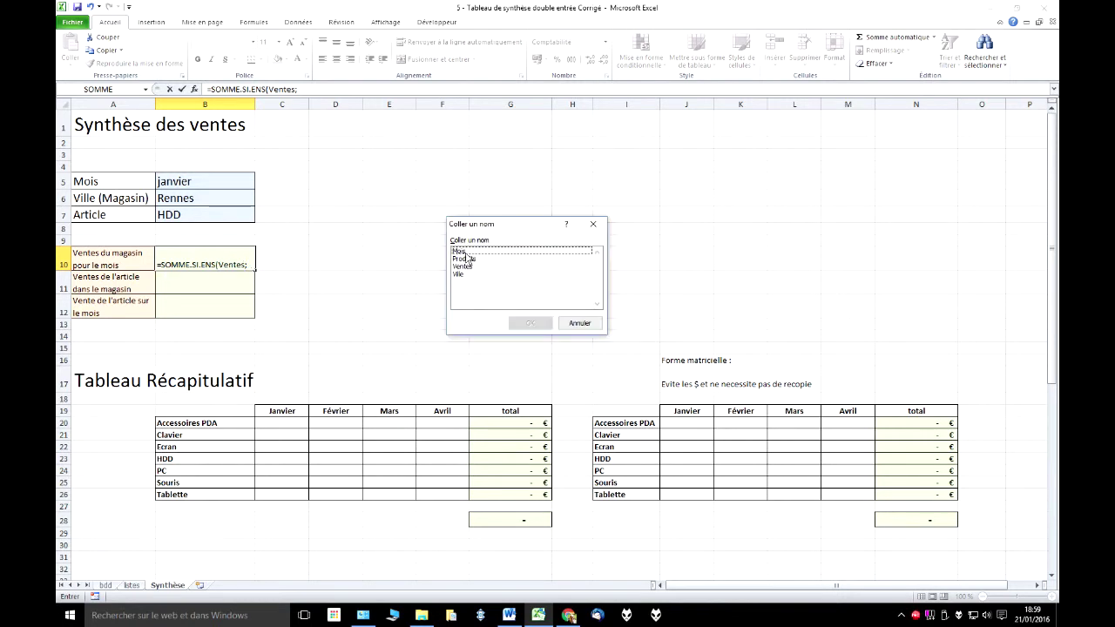
{"action": "left_click", "coordinate": [459, 276]}
{"action": "double_click", "coordinate": [459, 275]}
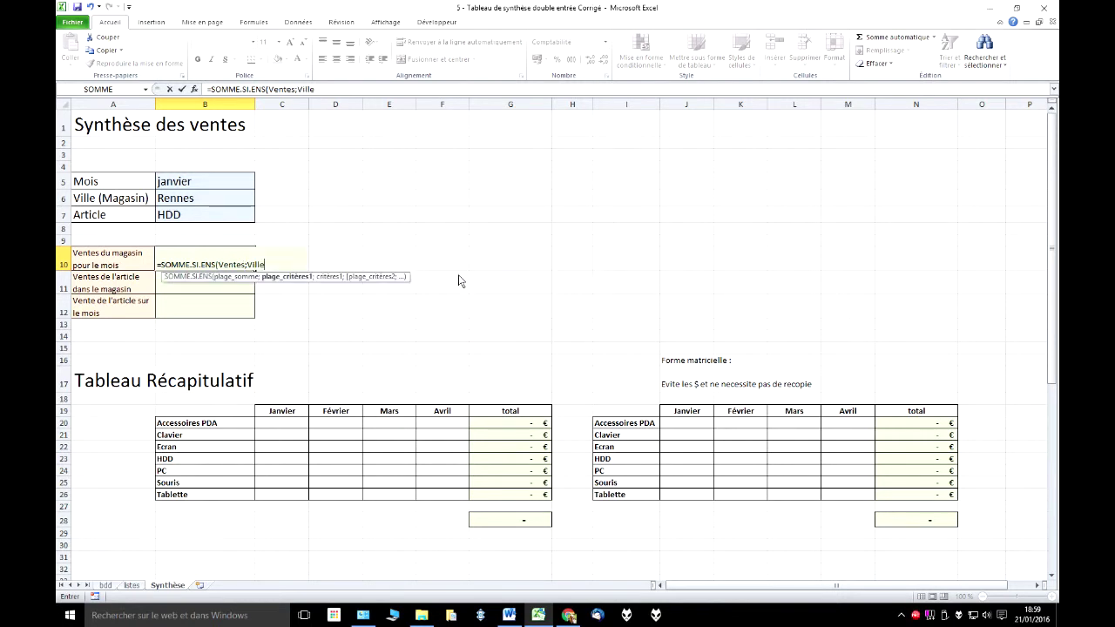
{"action": "type", "text": ";"}
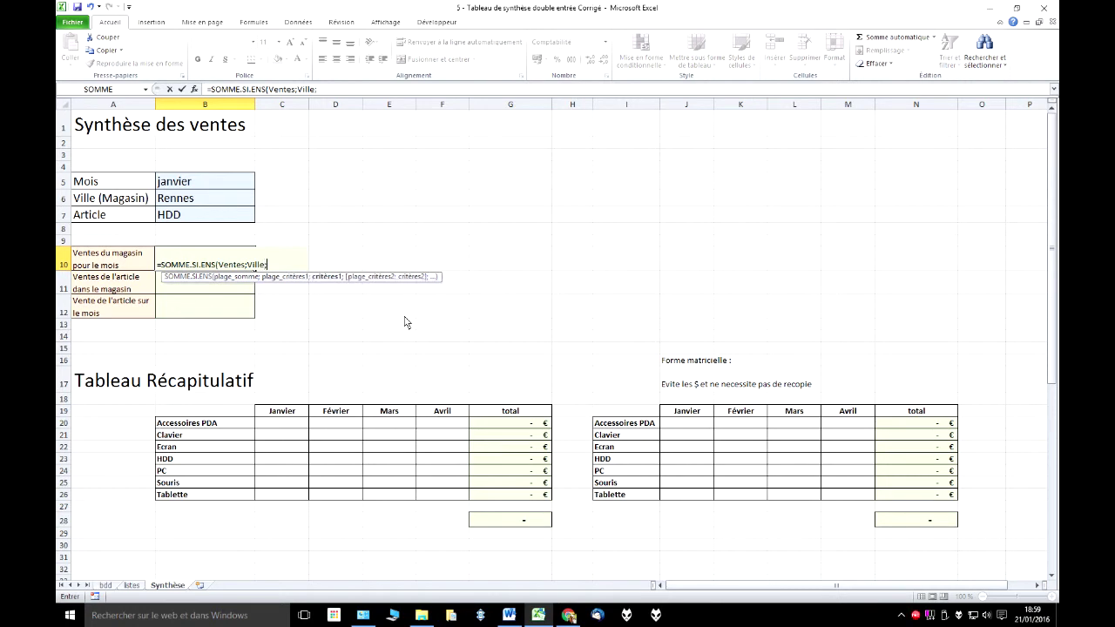
Step: Complete it with criteria B6, Mois and B5, returning 83 384,00 €
{"action": "left_click", "coordinate": [231, 205]}
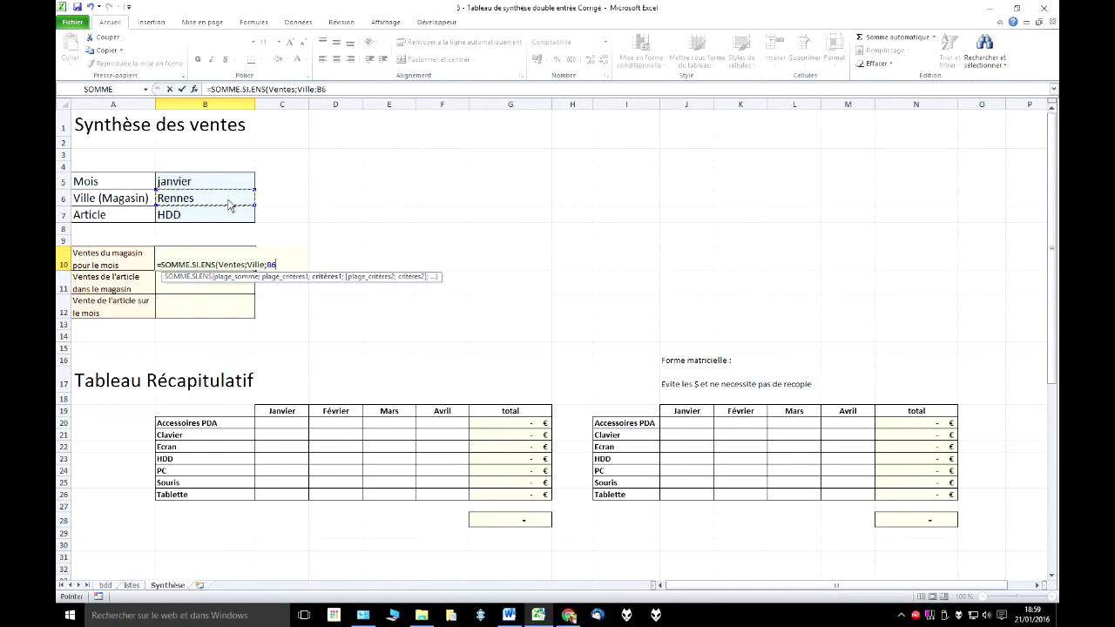
{"action": "type", "text": ";"}
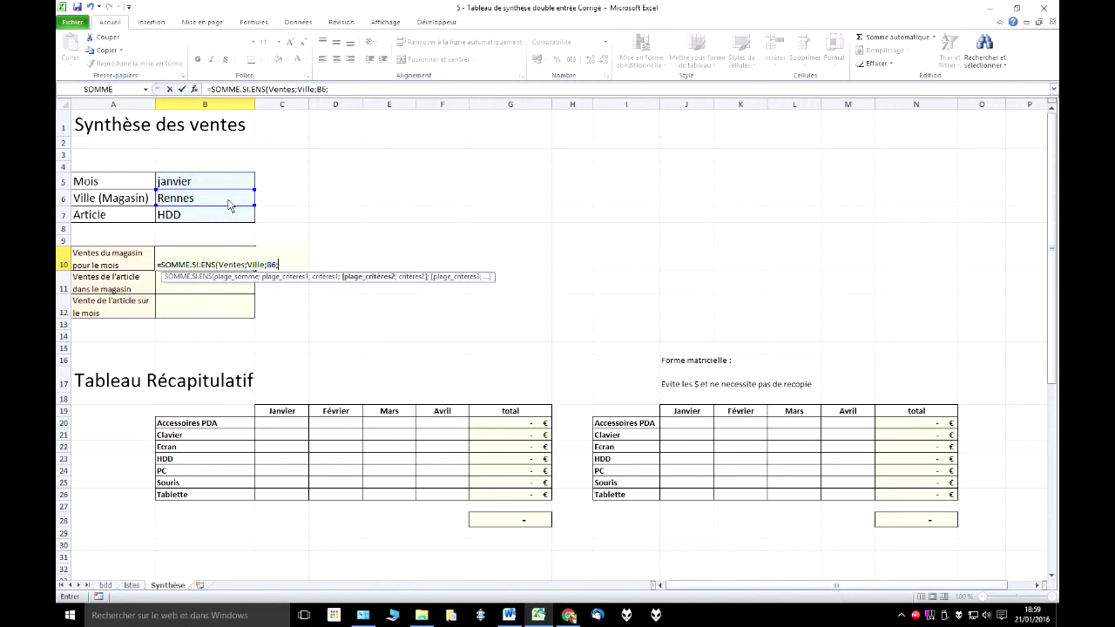
{"action": "key", "text": "F3"}
{"action": "left_click", "coordinate": [464, 252]}
{"action": "double_click", "coordinate": [465, 252]}
{"action": "type", "text": ";"}
{"action": "left_click", "coordinate": [218, 183]}
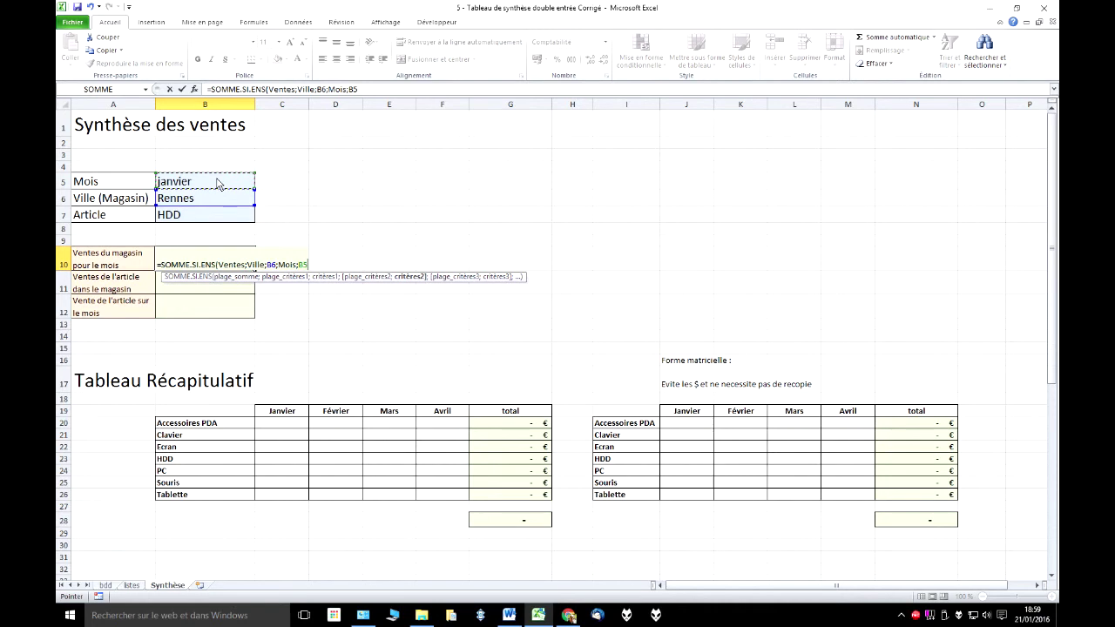
{"action": "type", "text": ")"}
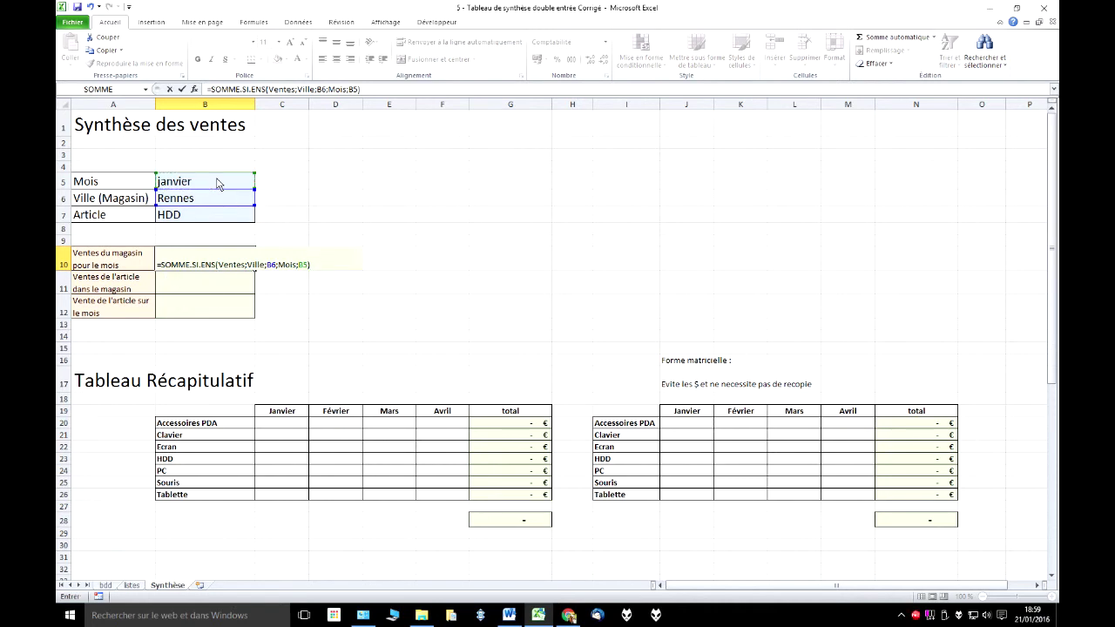
{"action": "key", "text": "Return"}
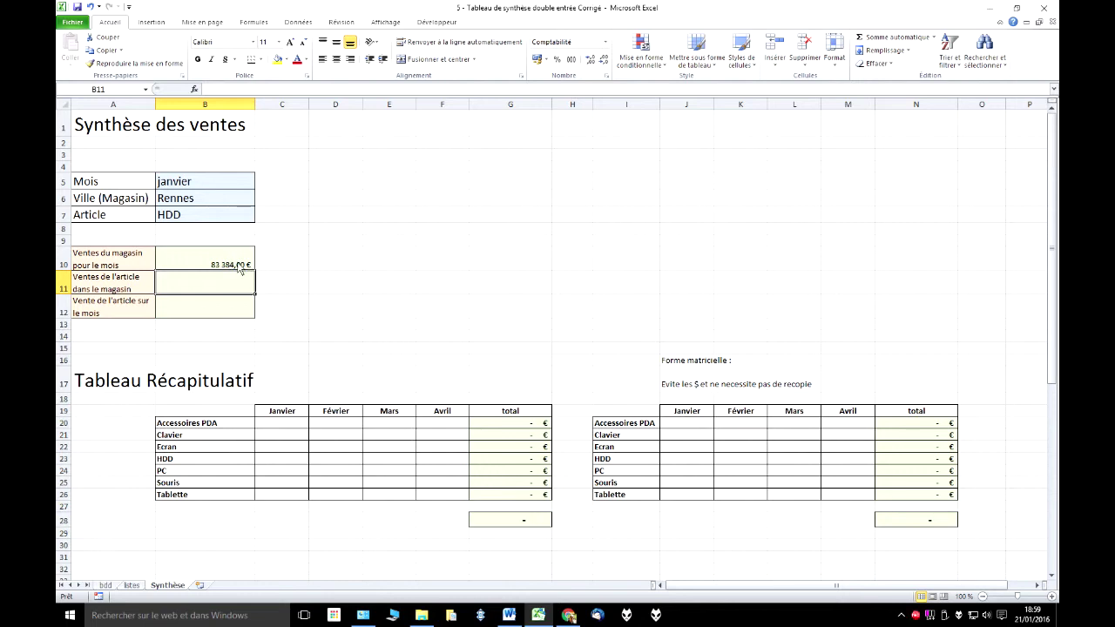
{"action": "left_click", "coordinate": [238, 268]}
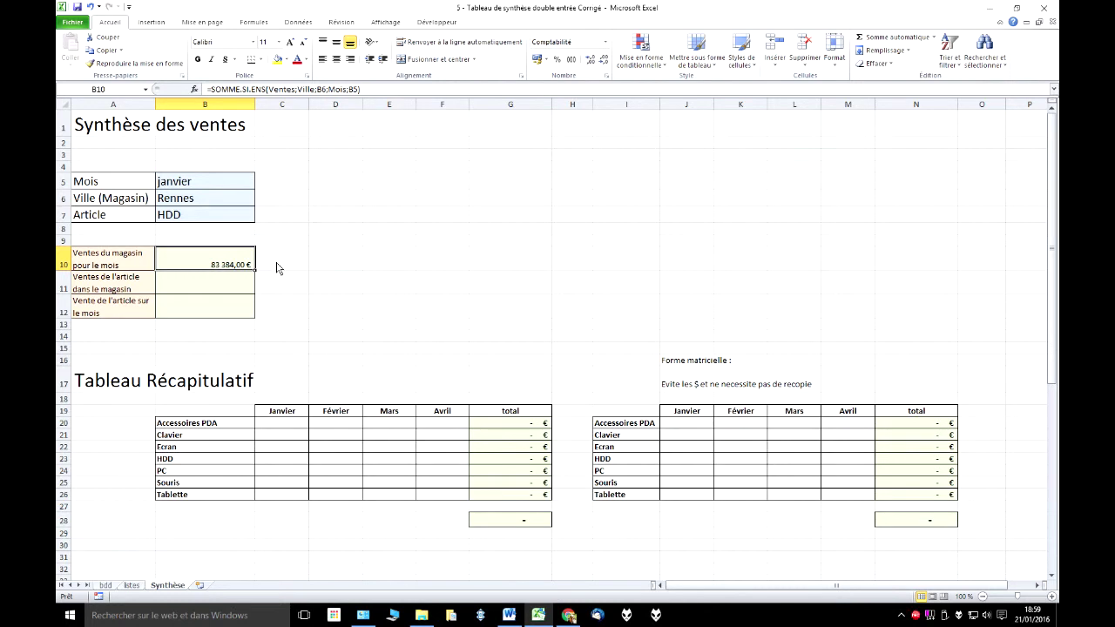
Step: Begin =SOMMEPROD((Ville=B6) in C10, testing Ville against the city in B6
{"action": "left_click", "coordinate": [278, 263]}
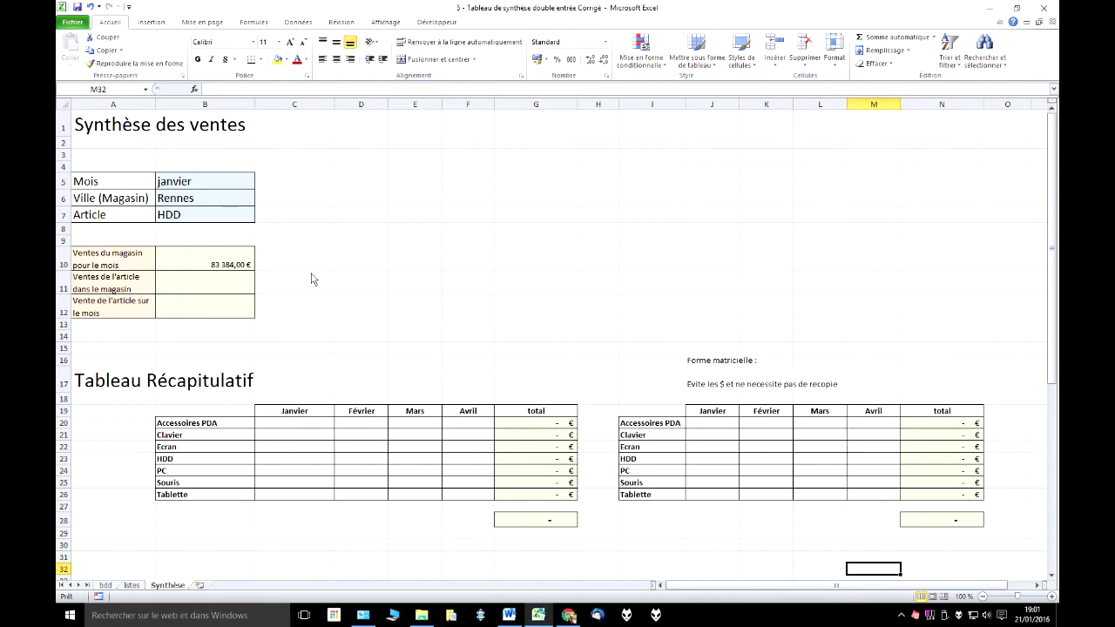
{"action": "left_click", "coordinate": [294, 265]}
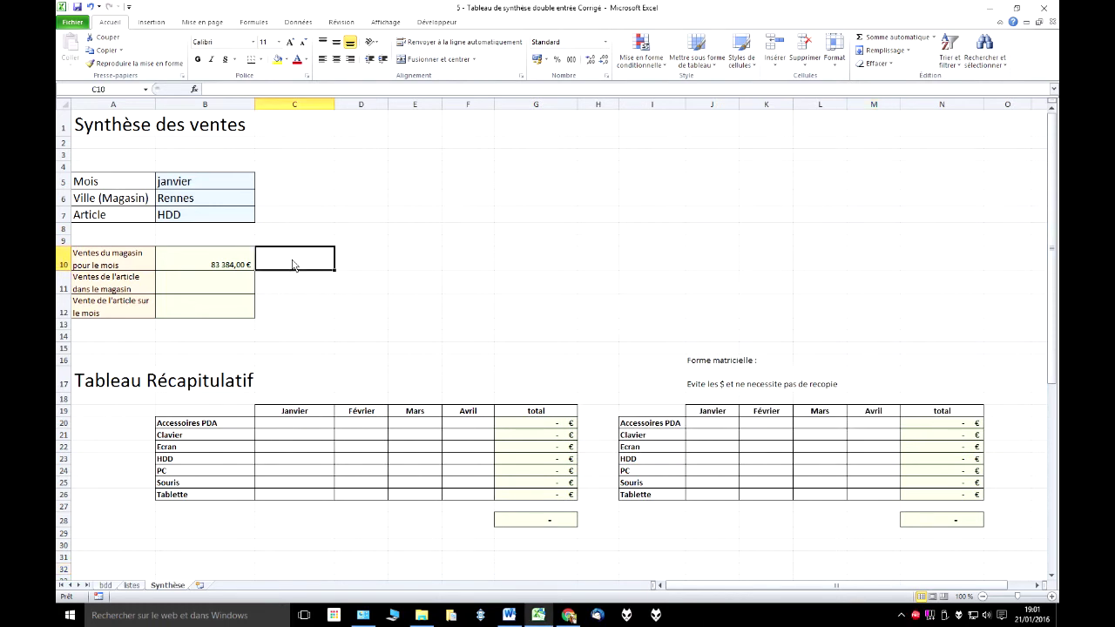
{"action": "type", "text": "=somme"}
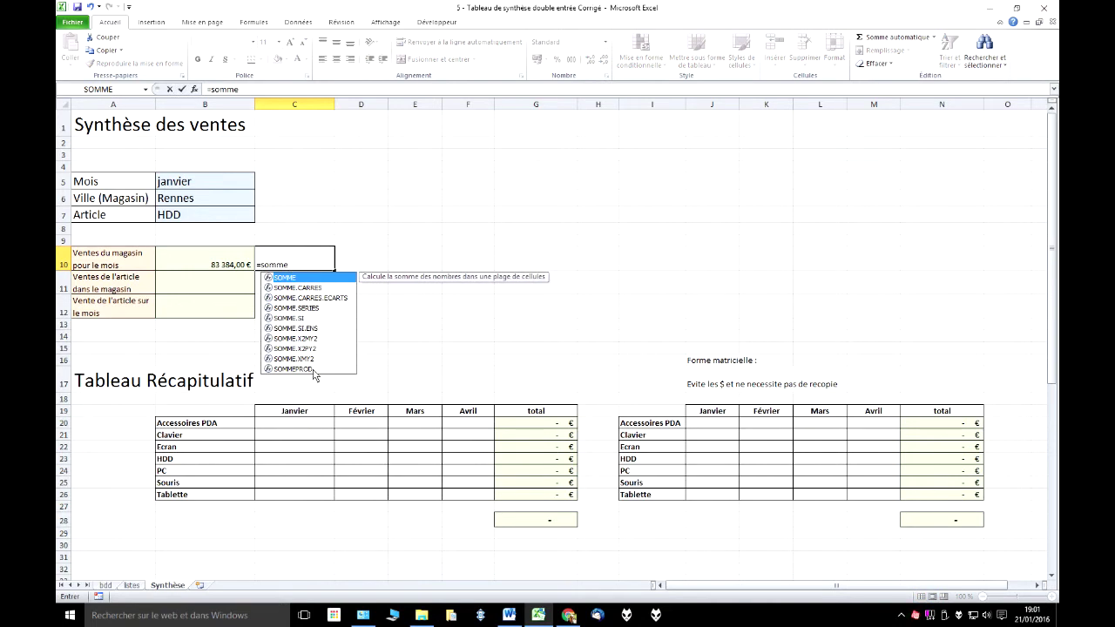
{"action": "double_click", "coordinate": [293, 370]}
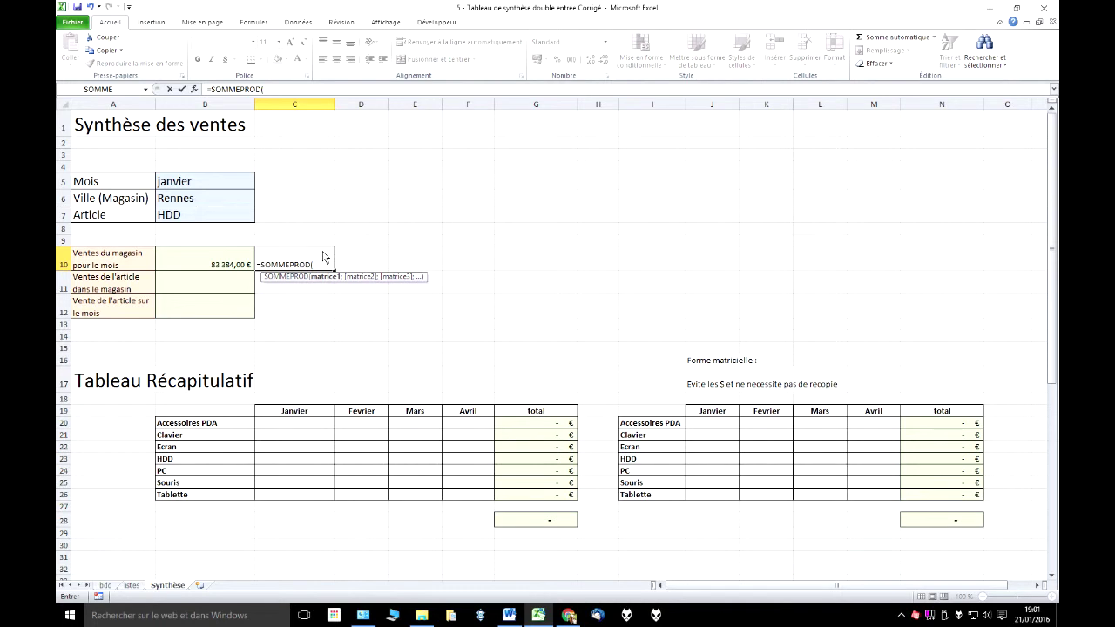
{"action": "type", "text": "("}
{"action": "key", "text": "F3"}
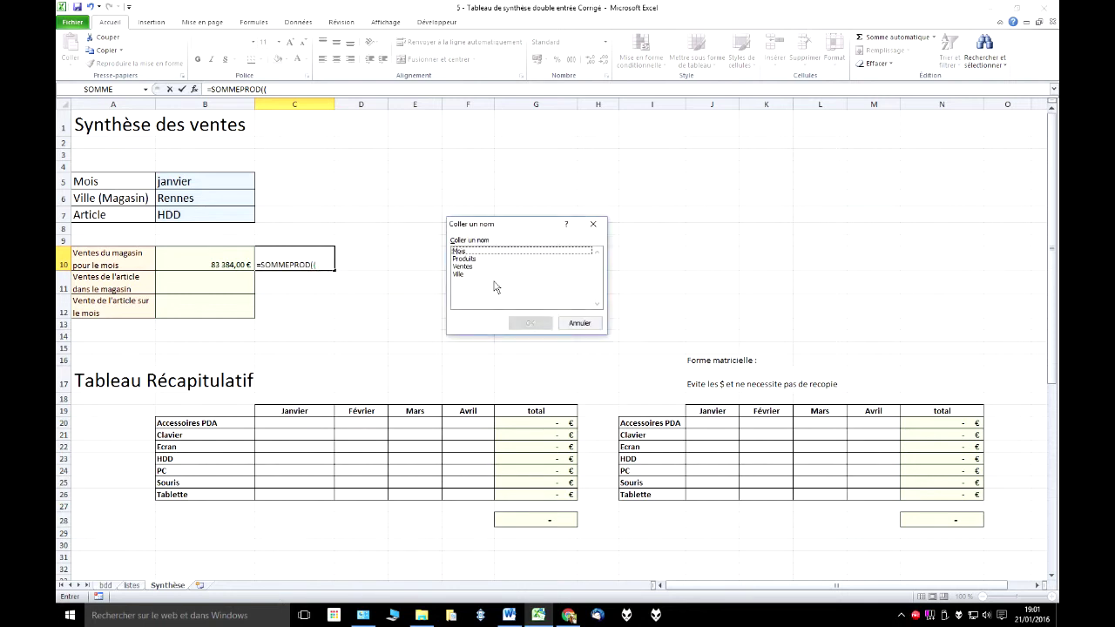
{"action": "left_click", "coordinate": [459, 274]}
{"action": "double_click", "coordinate": [460, 275]}
{"action": "type", "text": "="}
{"action": "left_click", "coordinate": [200, 188]}
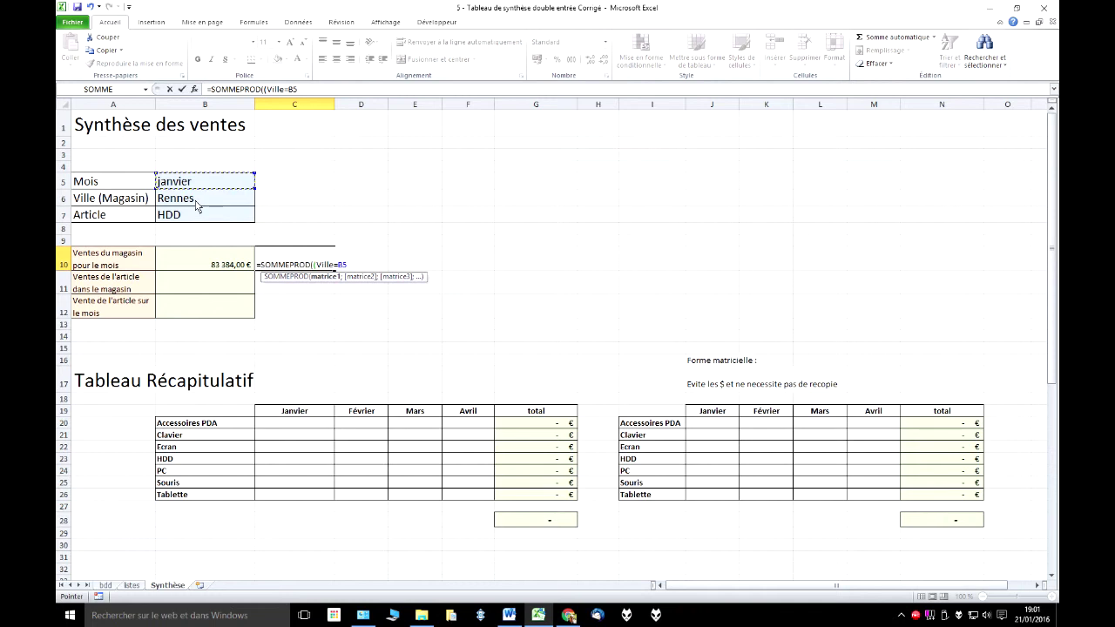
{"action": "left_click", "coordinate": [197, 204]}
{"action": "type", "text": ")"}
Step: Add the *(Mois=B5) test and Ventes as sum range, returning 83384
{"action": "key", "text": "F3"}
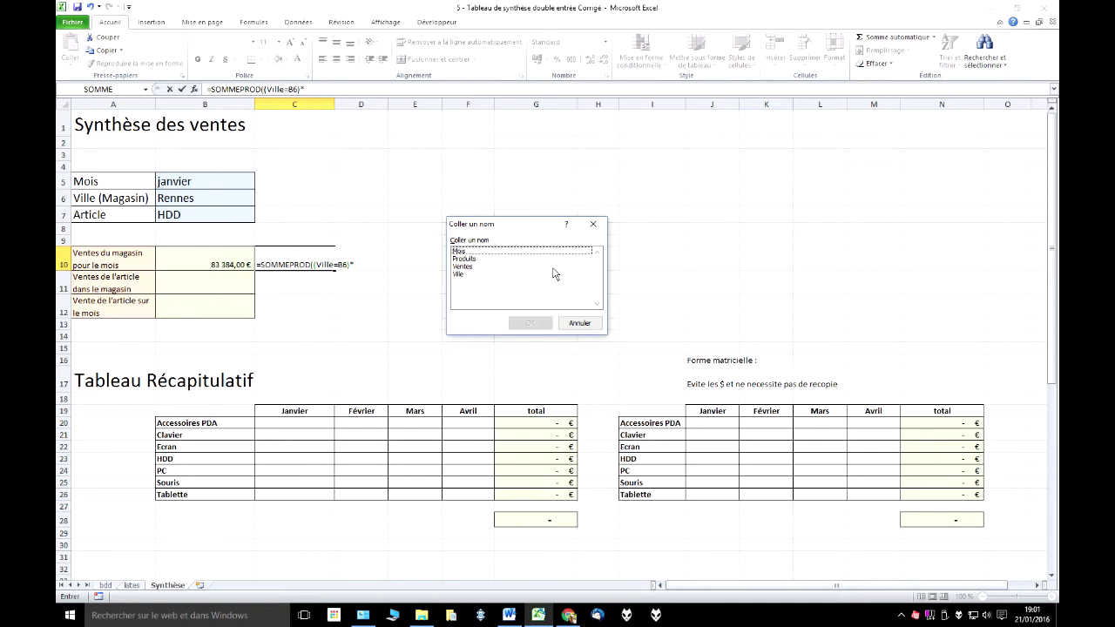
{"action": "double_click", "coordinate": [480, 252]}
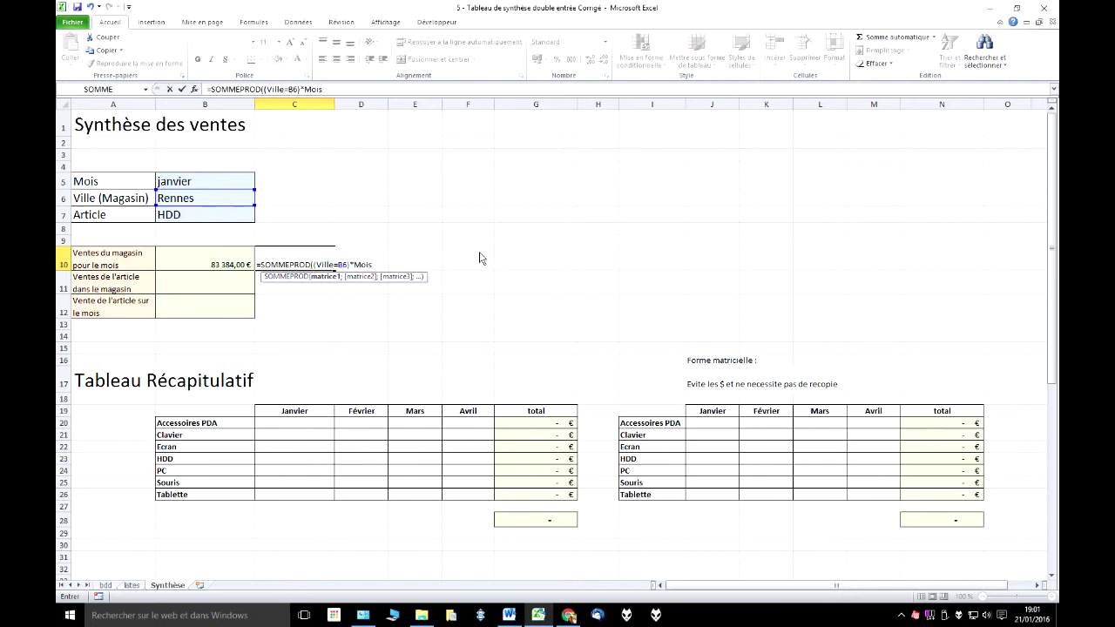
{"action": "type", "text": "="}
{"action": "left_click", "coordinate": [217, 182]}
{"action": "left_click", "coordinate": [358, 264]}
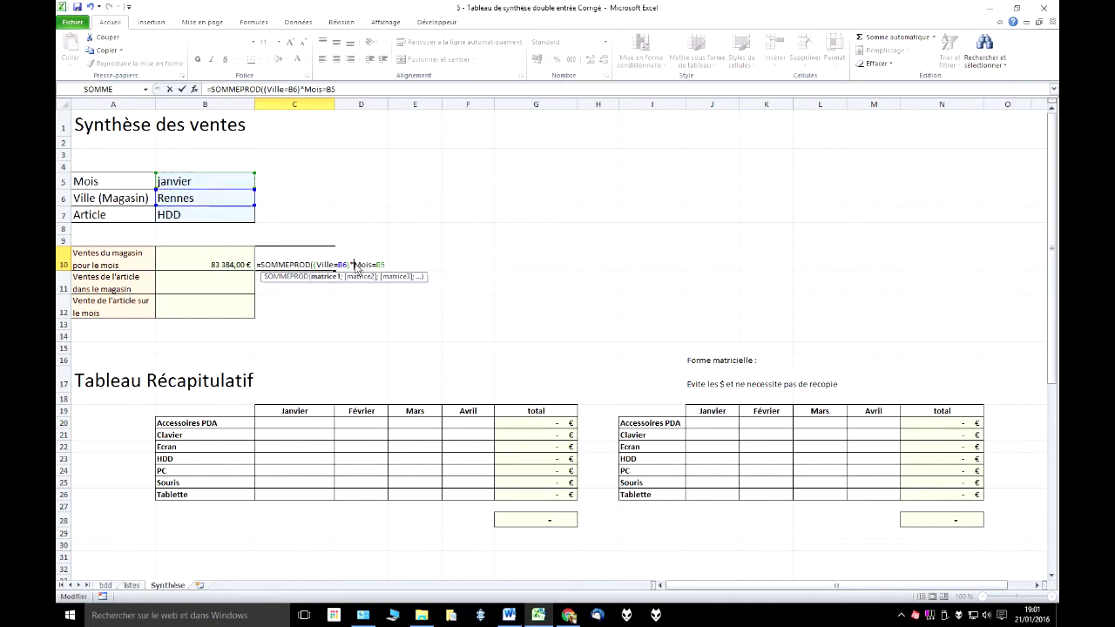
{"action": "type", "text": "("}
{"action": "type", "text": ";"}
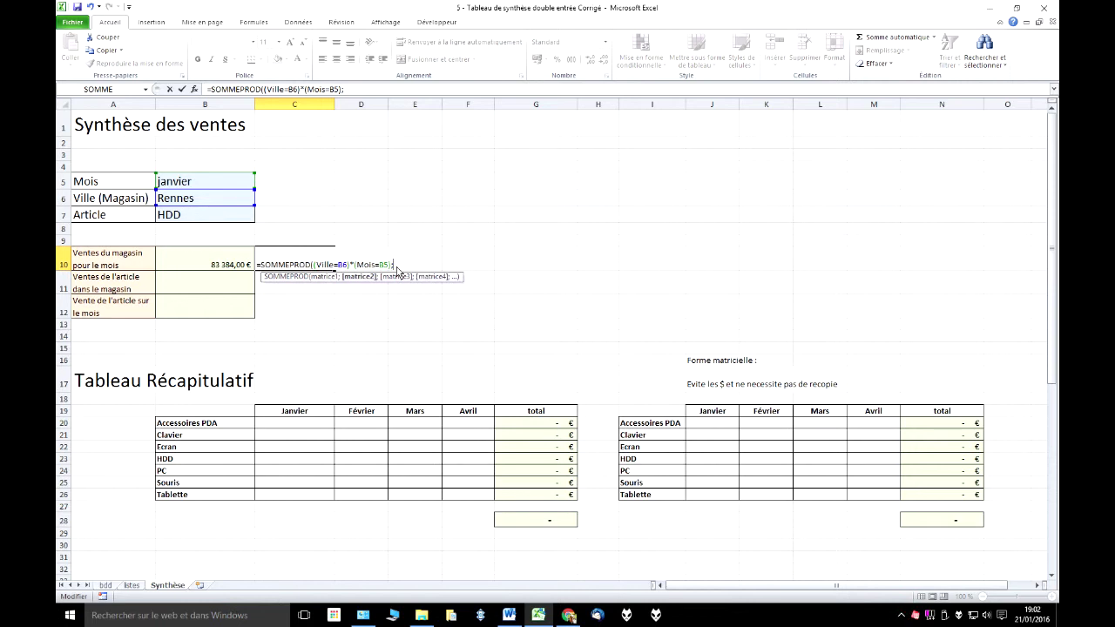
{"action": "key", "text": "F3"}
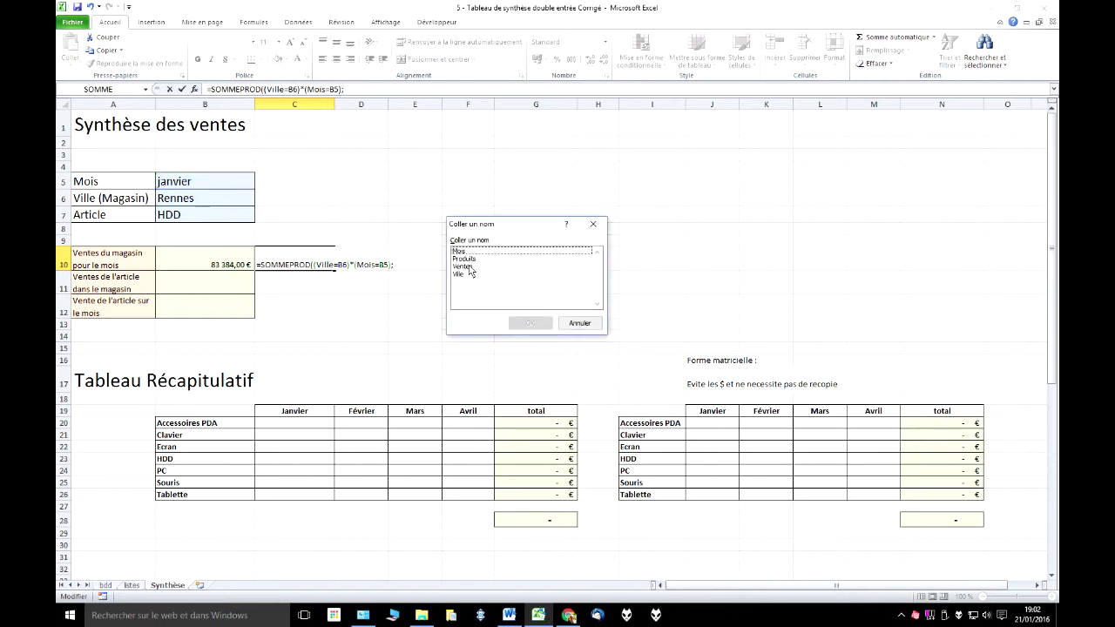
{"action": "double_click", "coordinate": [469, 269]}
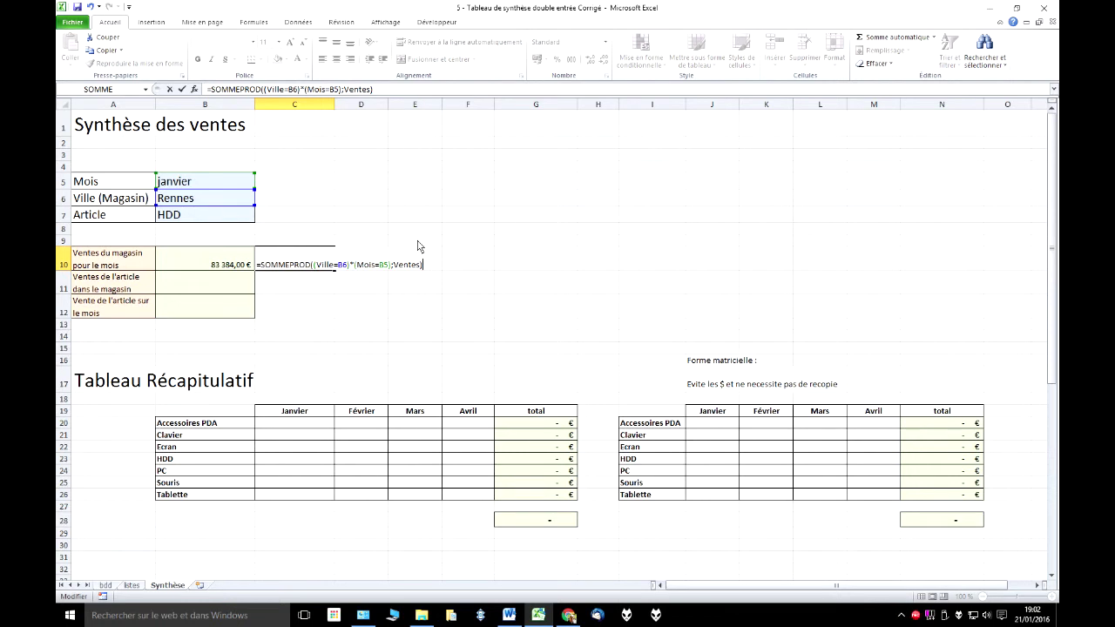
{"action": "key", "text": "Return"}
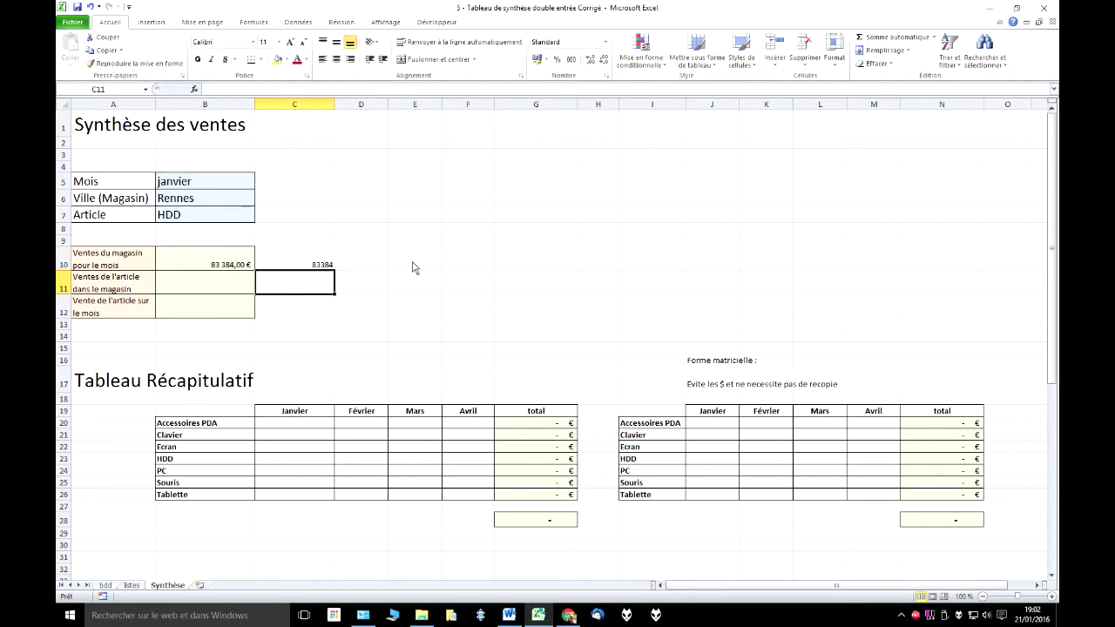
{"action": "left_click", "coordinate": [316, 259]}
Step: Start a SOMME.SI.ENS in C20 summing Ventes where Mois matches the Janvier header C19
{"action": "scroll", "coordinate": [348, 264], "scroll_direction": "down", "scroll_amount": 2}
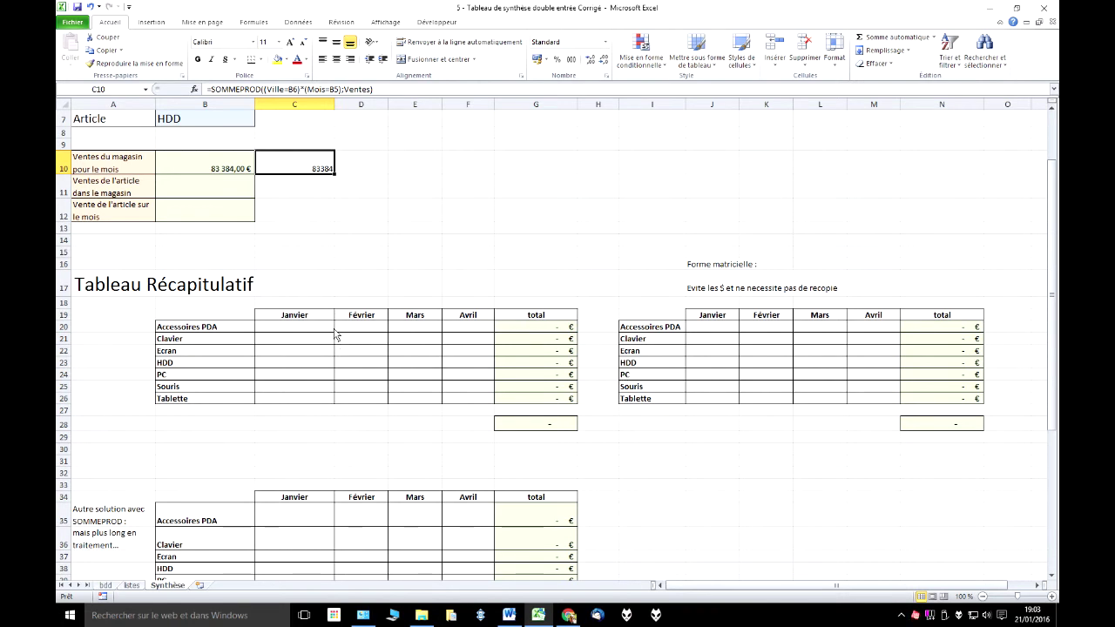
{"action": "left_click", "coordinate": [323, 333]}
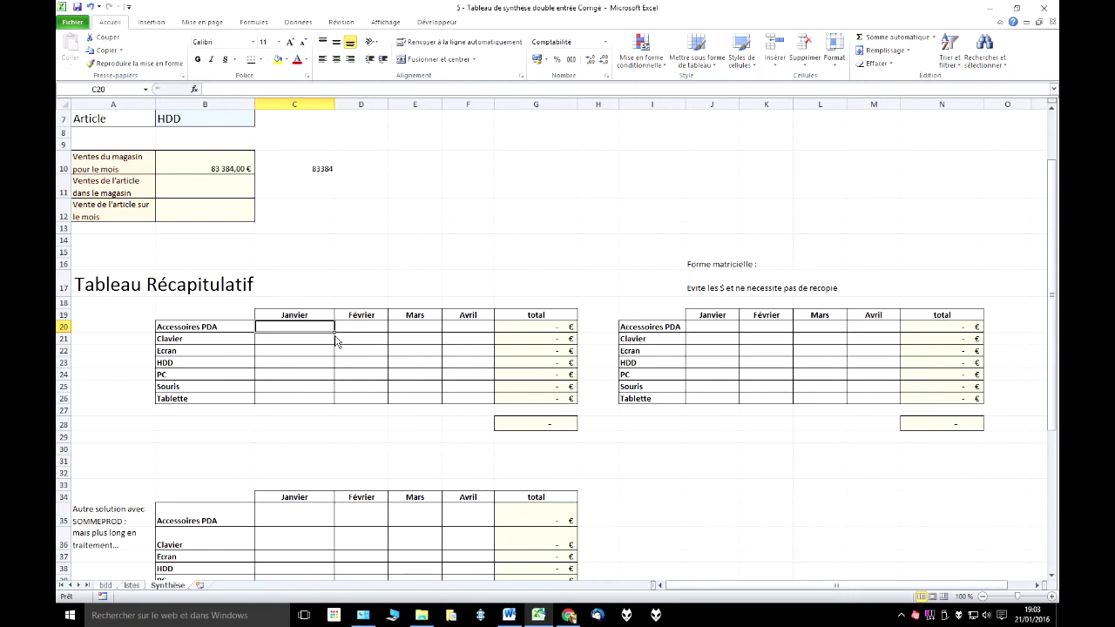
{"action": "type", "text": "=somme"}
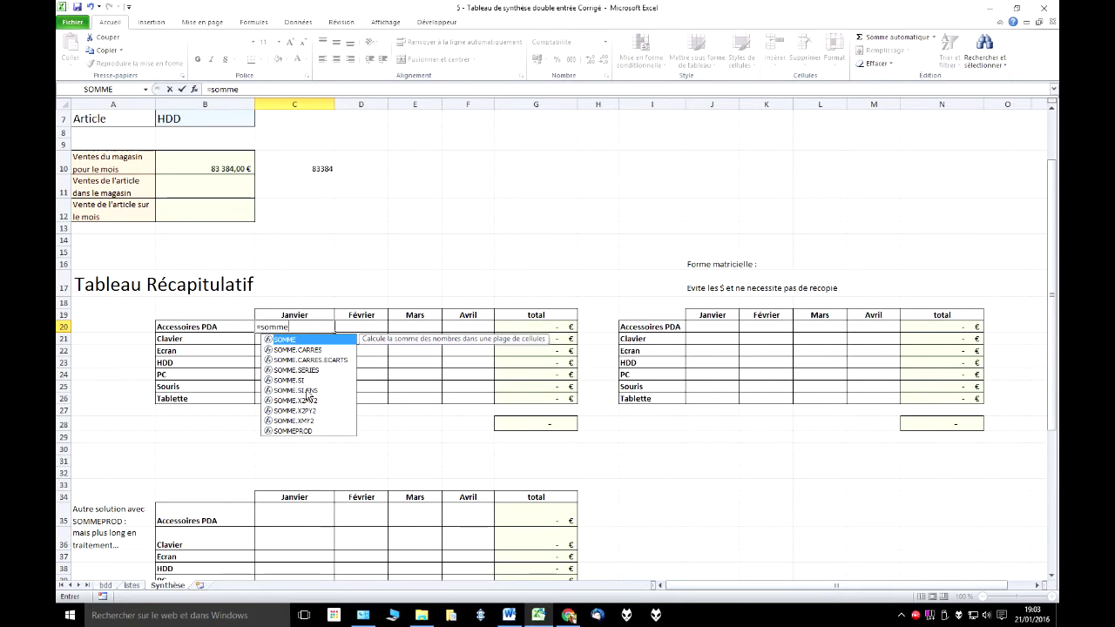
{"action": "double_click", "coordinate": [310, 391]}
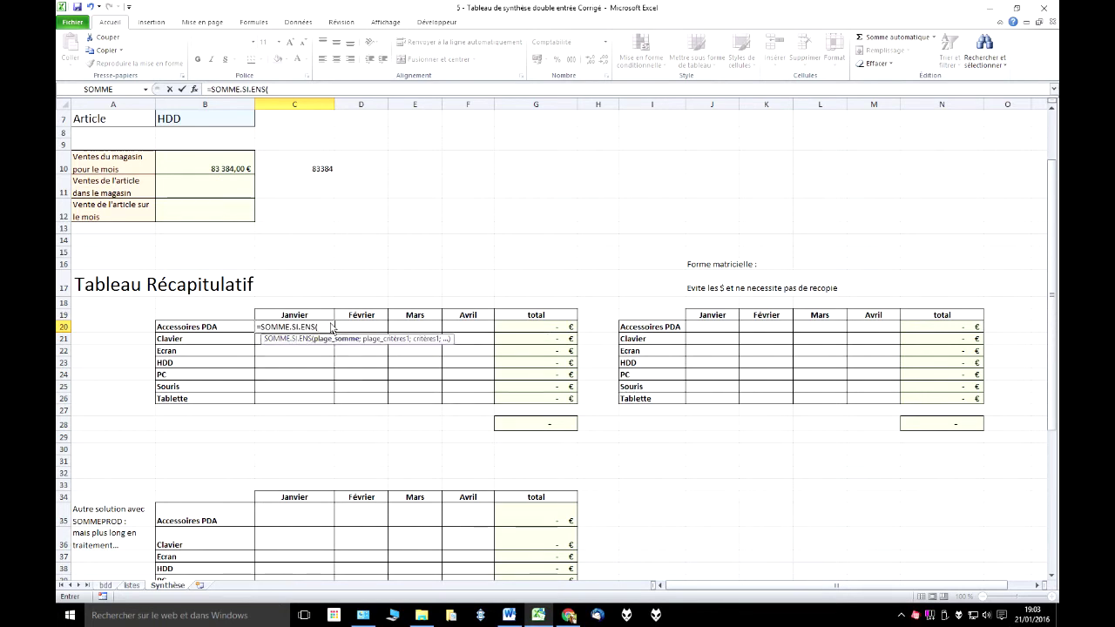
{"action": "key", "text": "F3"}
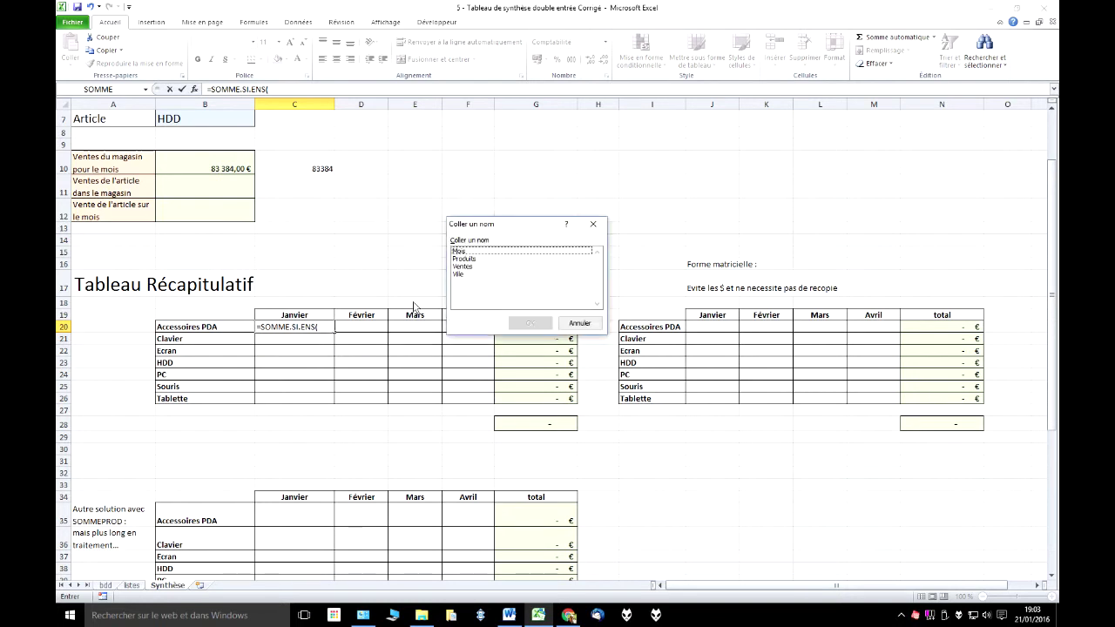
{"action": "left_click", "coordinate": [465, 266]}
{"action": "double_click", "coordinate": [464, 268]}
{"action": "type", "text": ";"}
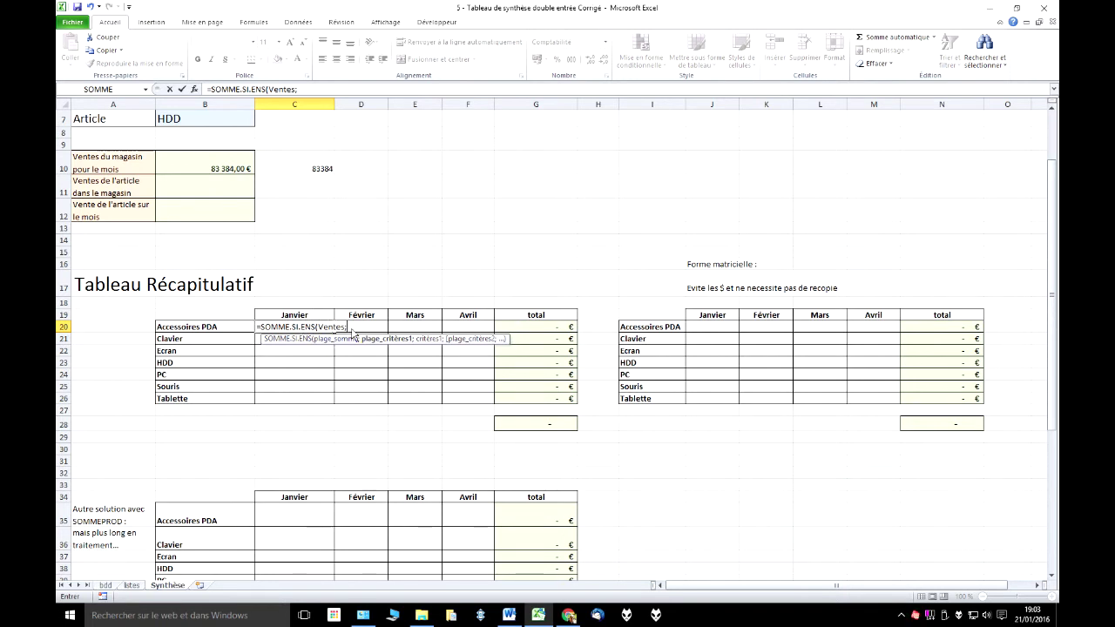
{"action": "key", "text": "F3"}
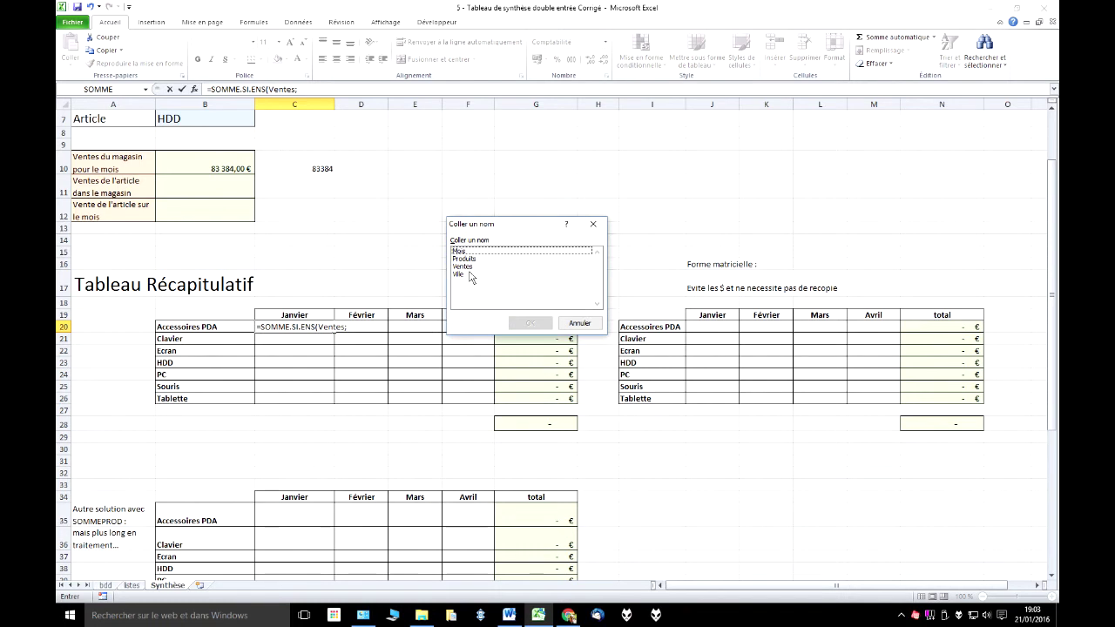
{"action": "double_click", "coordinate": [463, 252]}
{"action": "type", "text": ";"}
{"action": "left_click", "coordinate": [291, 318]}
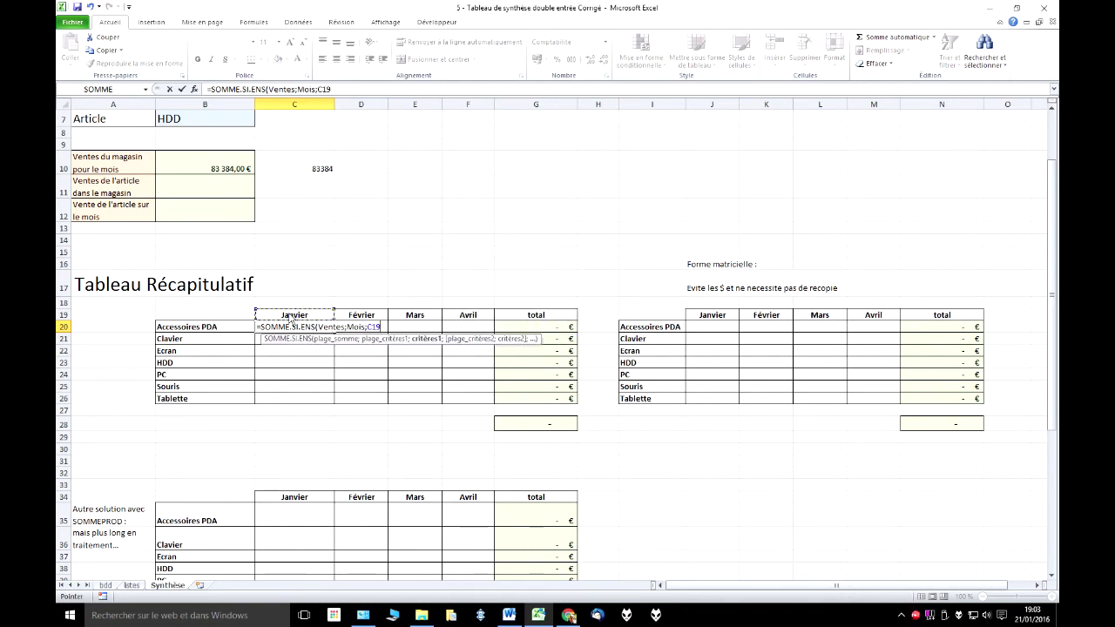
{"action": "type", "text": ";"}
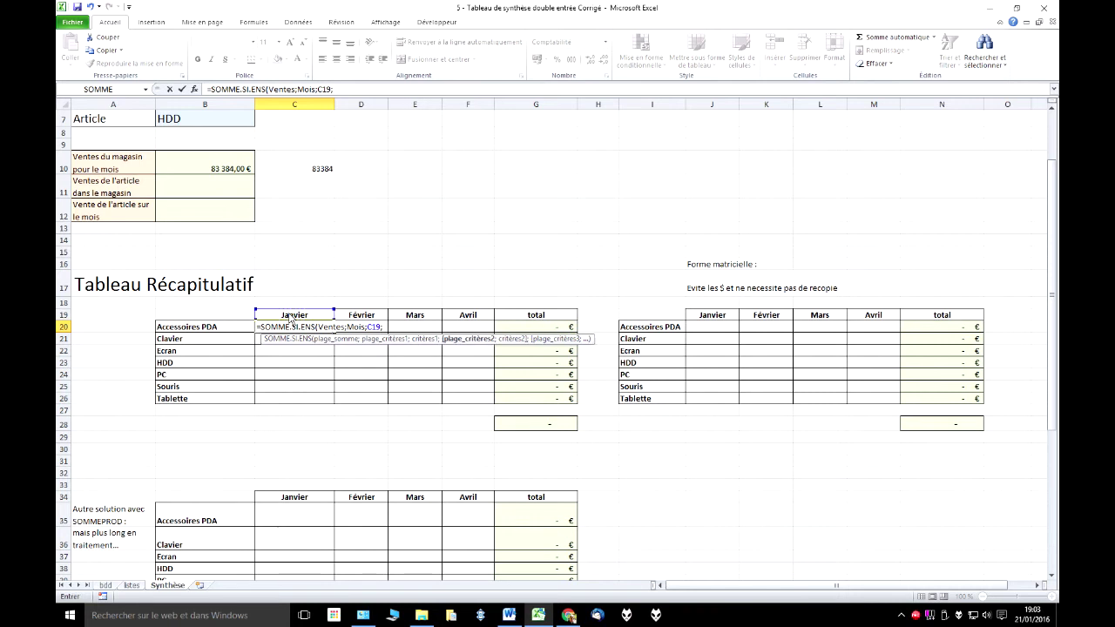
Step: Add Produits matched against the article in B20 to close the formula
{"action": "key", "text": "F3"}
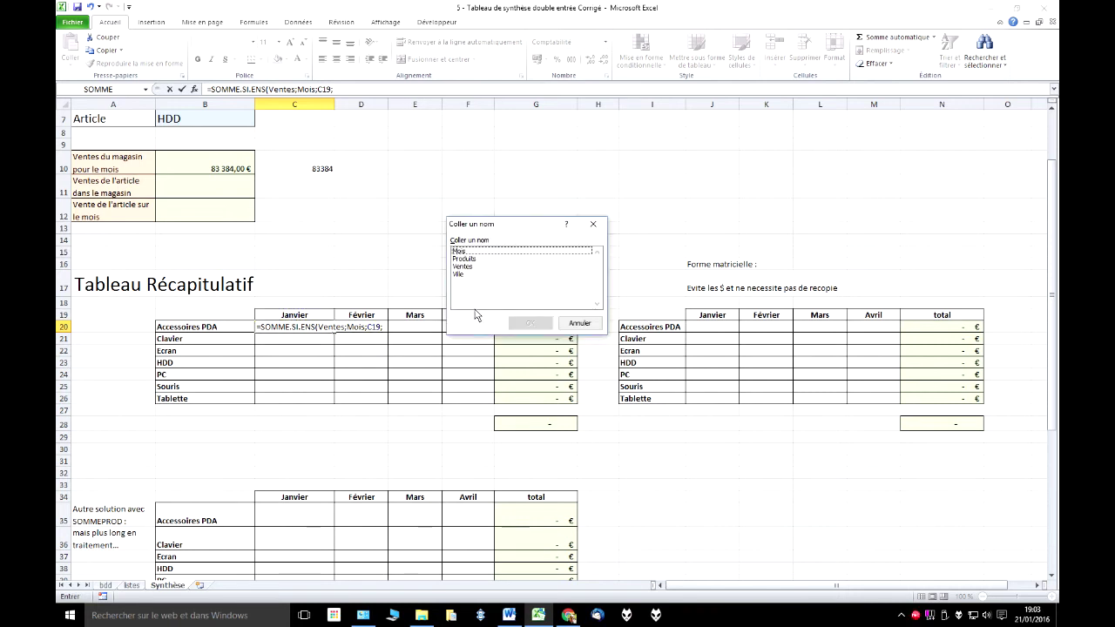
{"action": "key", "text": "Down"}
{"action": "key", "text": "Return"}
{"action": "type", "text": ";"}
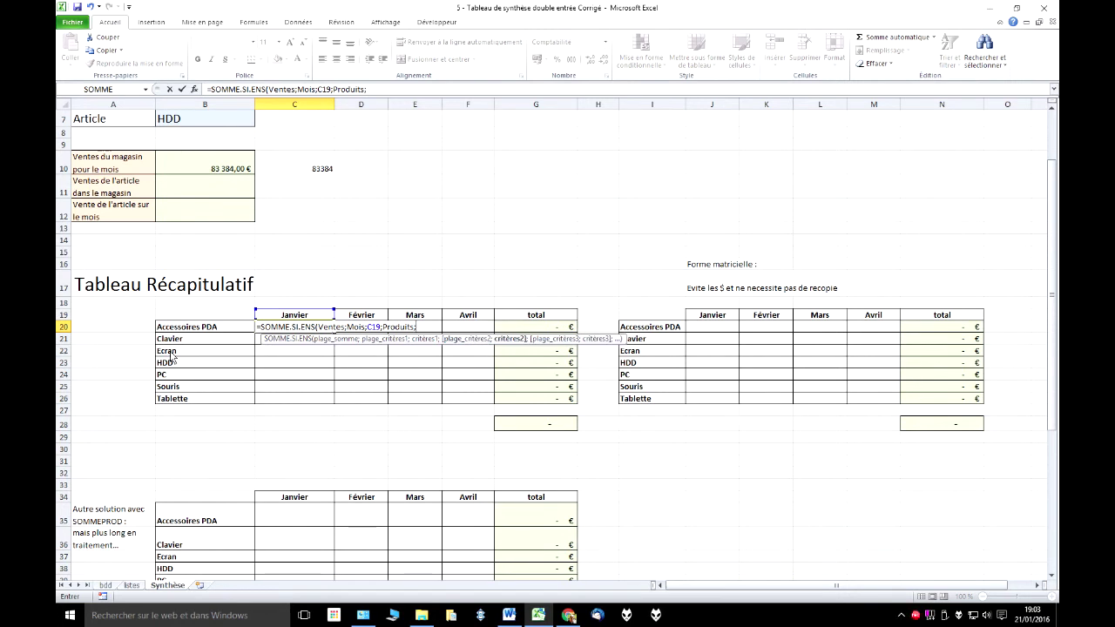
{"action": "left_click", "coordinate": [179, 328]}
{"action": "type", "text": ")"}
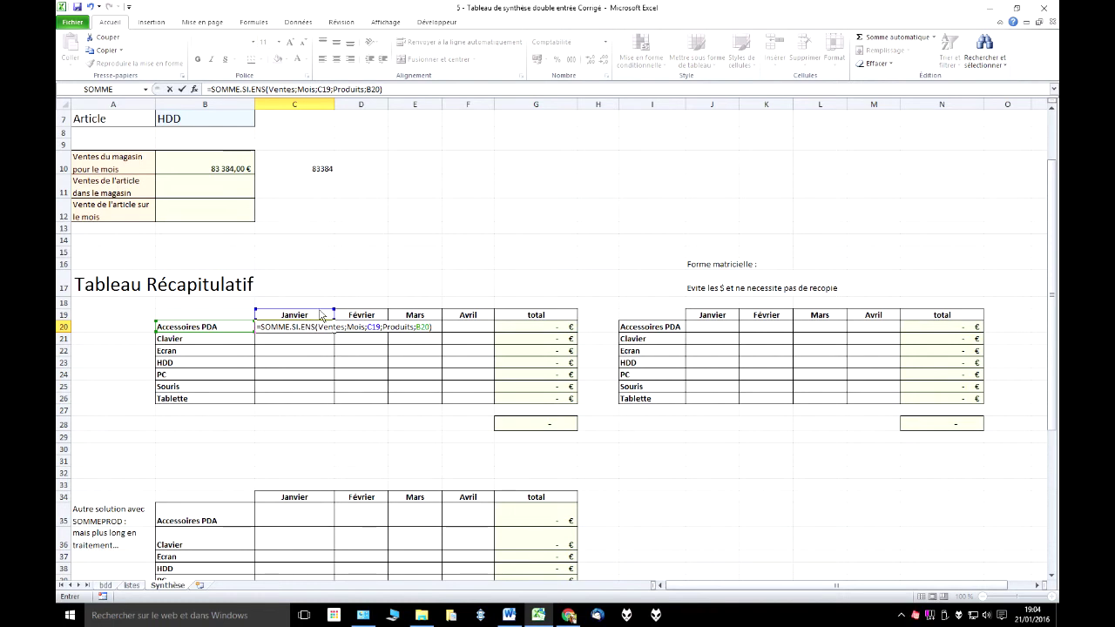
Step: Anchor the references as C$19 and $B20, giving 49 496,00 €
{"action": "left_click", "coordinate": [372, 327]}
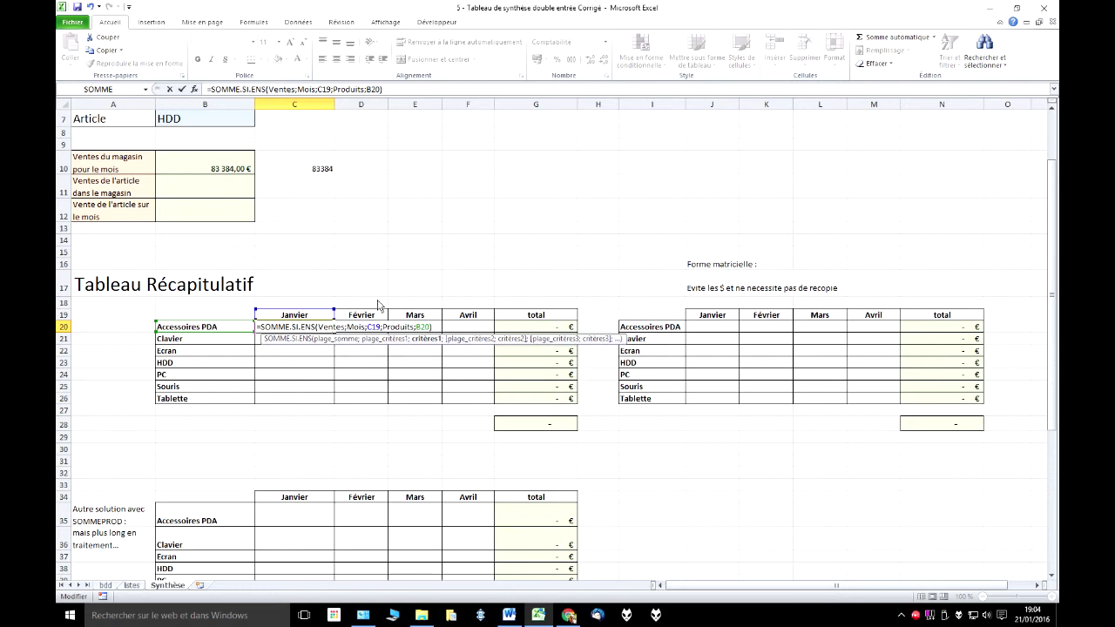
{"action": "type", "text": "$"}
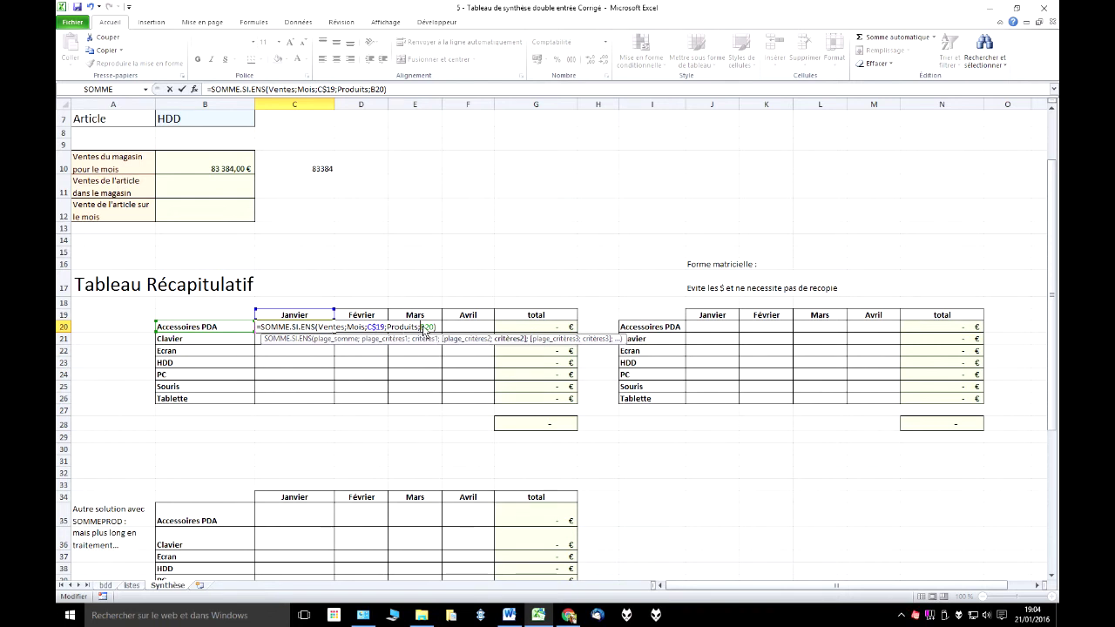
{"action": "type", "text": "$"}
{"action": "key", "text": "Return"}
{"action": "key", "text": "Up"}
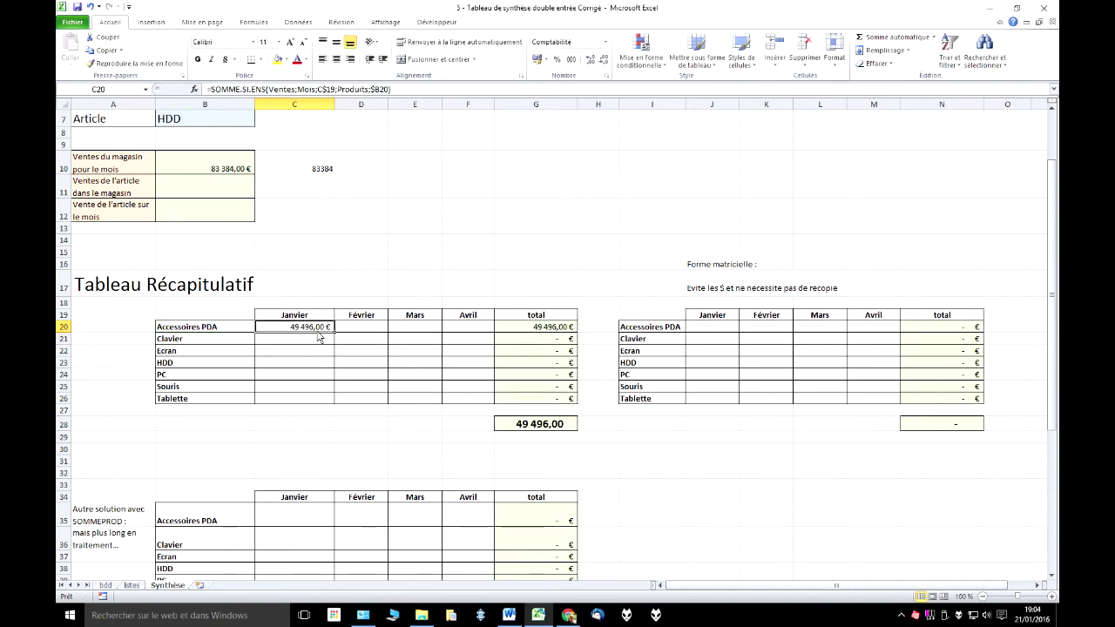
Step: Fill C20's formula down to C26 and across to column F, then spot-check the copies
{"action": "left_click_drag", "start_coordinate": [336, 333], "coordinate": [338, 403]}
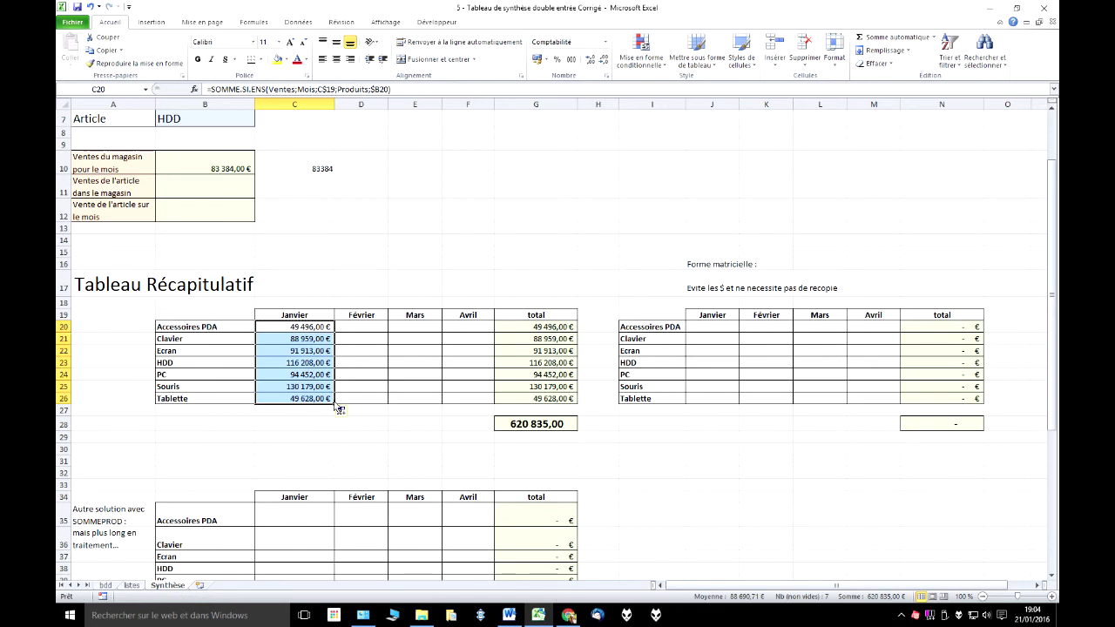
{"action": "left_click_drag", "start_coordinate": [337, 406], "coordinate": [476, 403]}
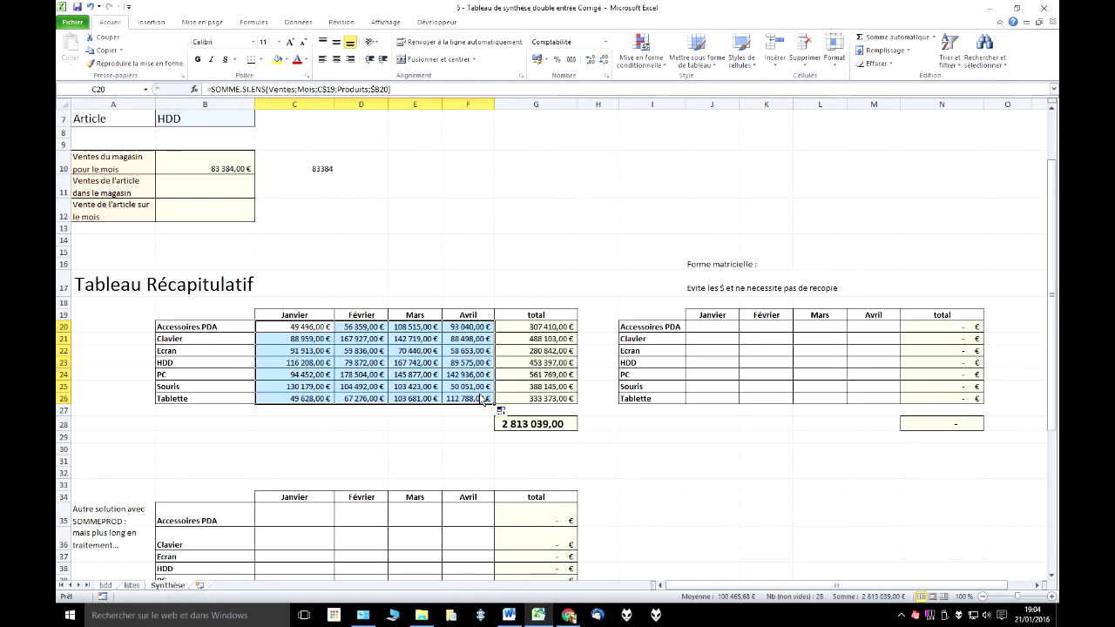
{"action": "left_click", "coordinate": [426, 352]}
{"action": "left_click", "coordinate": [376, 341]}
{"action": "left_click", "coordinate": [322, 331]}
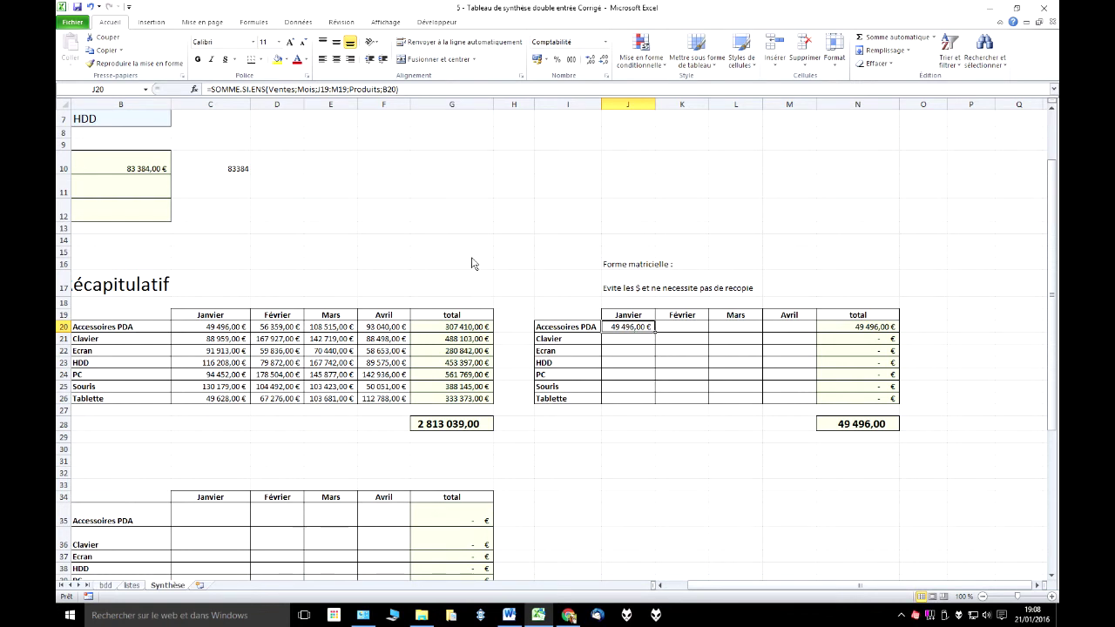
Step: Replace J20's article criterion B20 with the range I20:I26, then select J20:M26
{"action": "left_click", "coordinate": [324, 92]}
{"action": "left_click", "coordinate": [386, 103]}
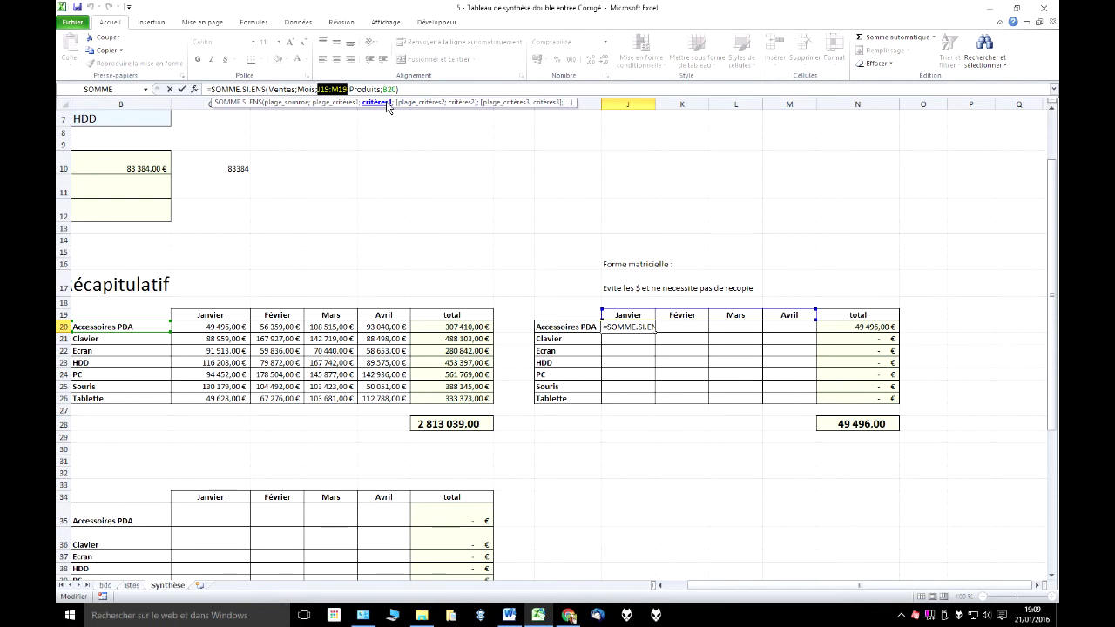
{"action": "left_click", "coordinate": [320, 91]}
{"action": "left_click_drag", "start_coordinate": [649, 319], "coordinate": [794, 322]}
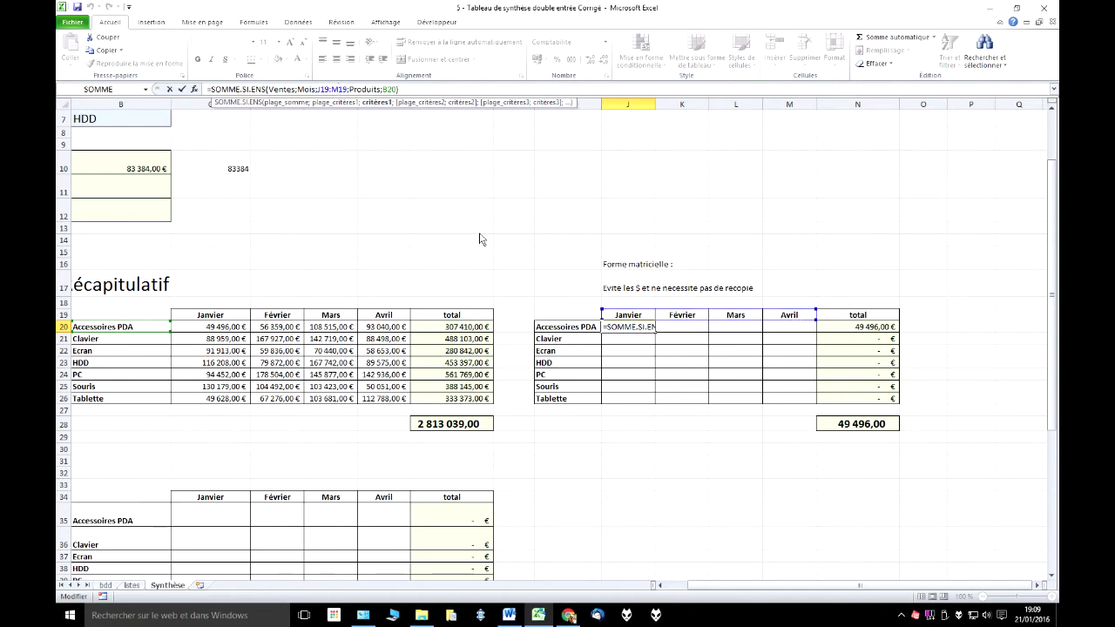
{"action": "left_click_drag", "start_coordinate": [384, 90], "coordinate": [397, 90]}
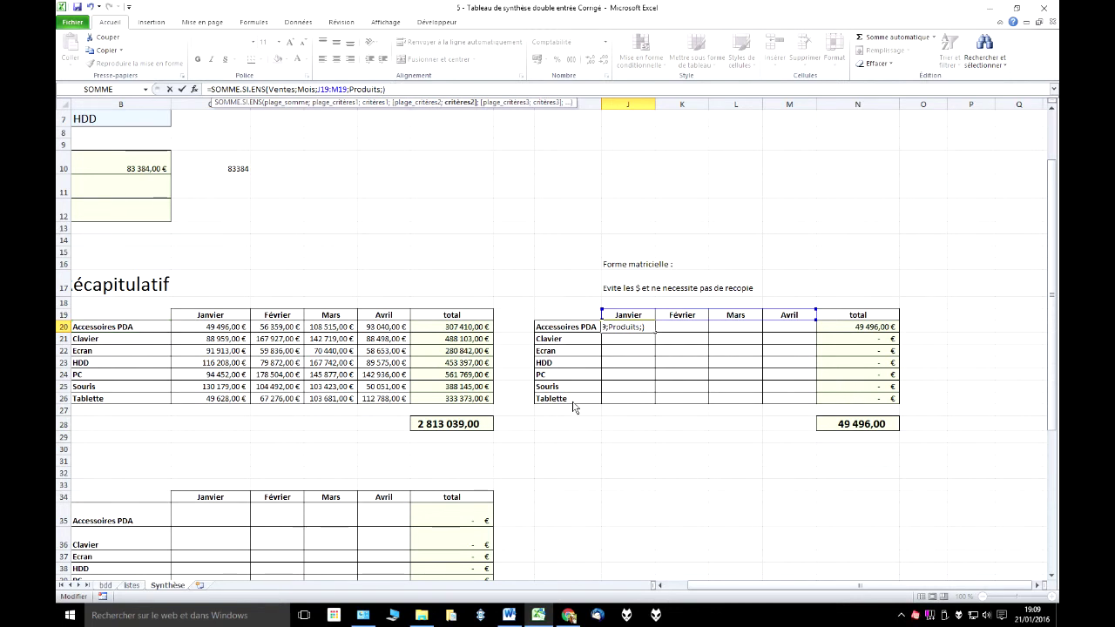
{"action": "left_click_drag", "start_coordinate": [575, 399], "coordinate": [573, 335]}
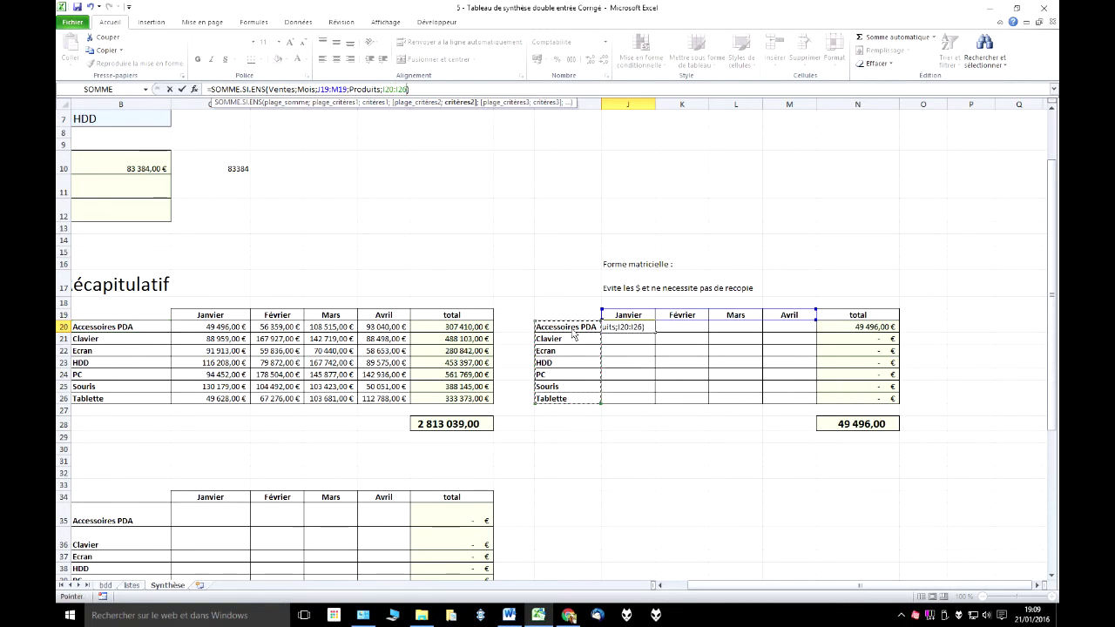
{"action": "left_click", "coordinate": [427, 90]}
{"action": "key", "text": "Return"}
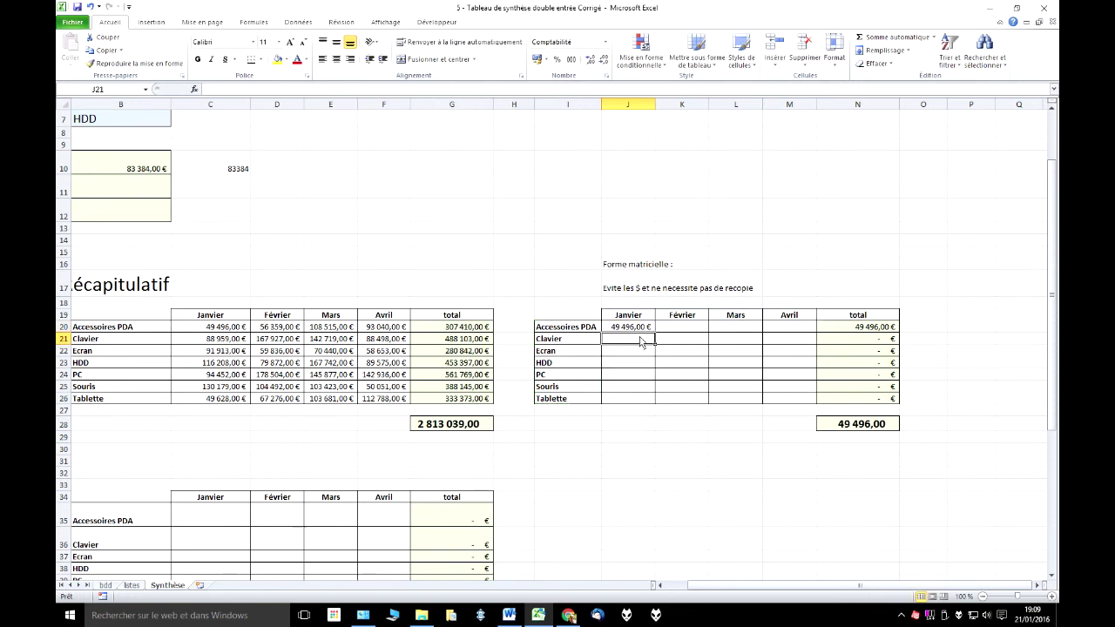
{"action": "left_click_drag", "start_coordinate": [623, 329], "coordinate": [736, 381]}
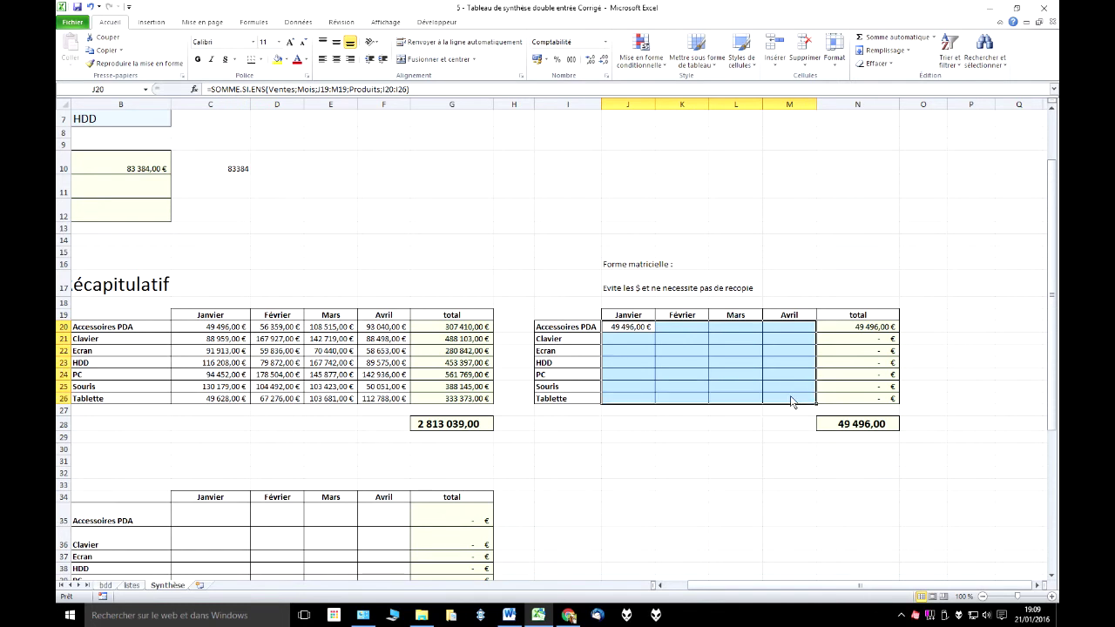
Step: Enter the J20 formula across J20:M26 as an array formula with Ctrl+Shift+Enter
{"action": "left_click", "coordinate": [436, 94]}
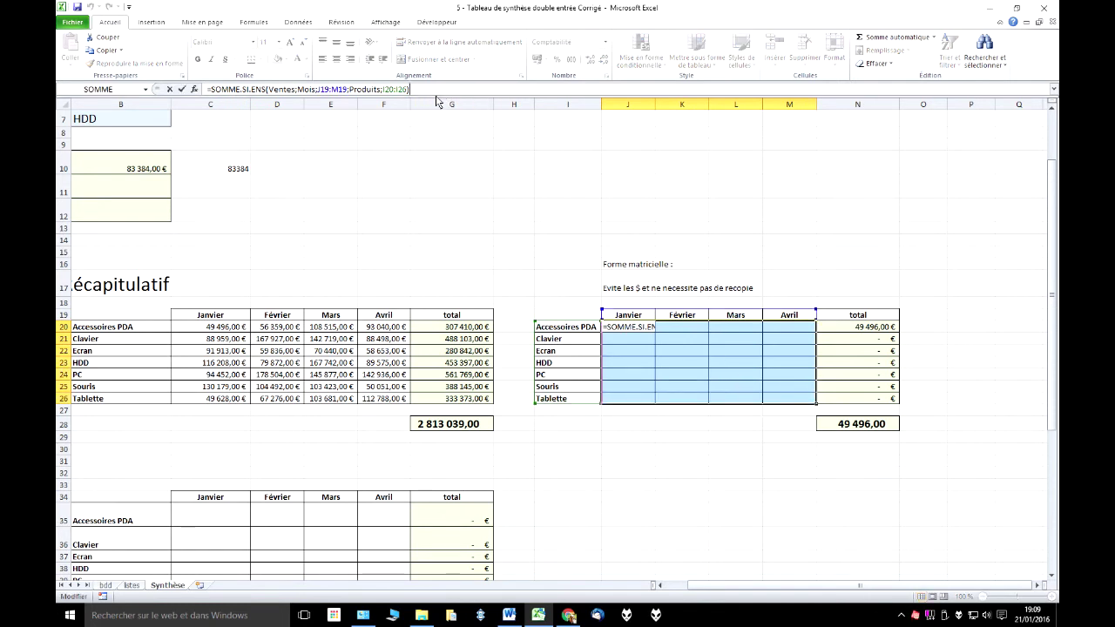
{"action": "key", "text": "End"}
{"action": "key", "text": "ctrl+shift+Return"}
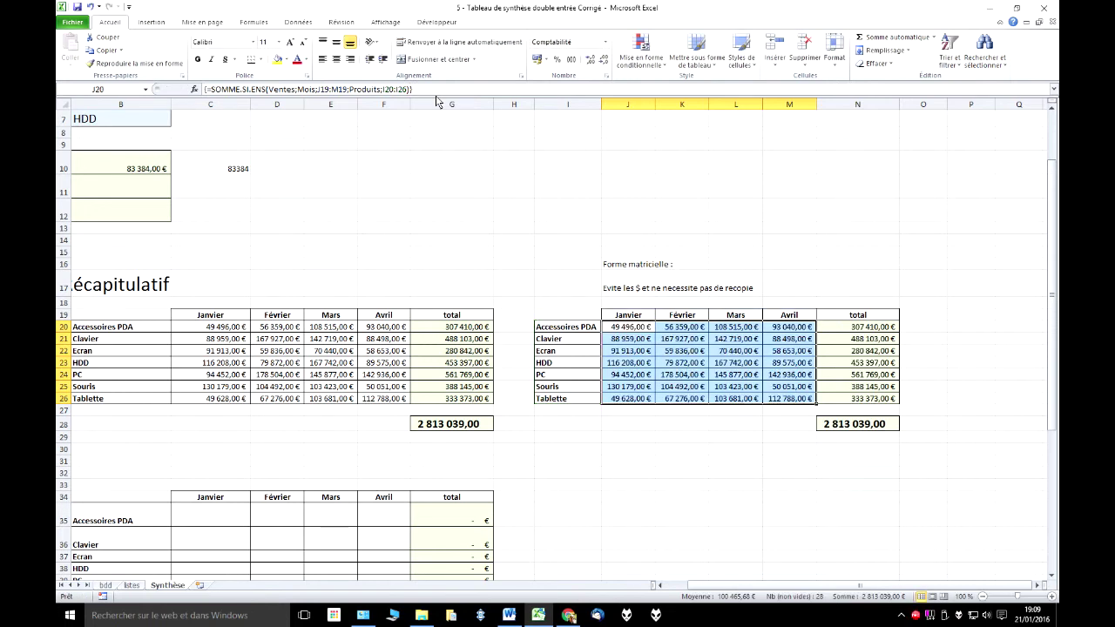
{"action": "left_click", "coordinate": [640, 427]}
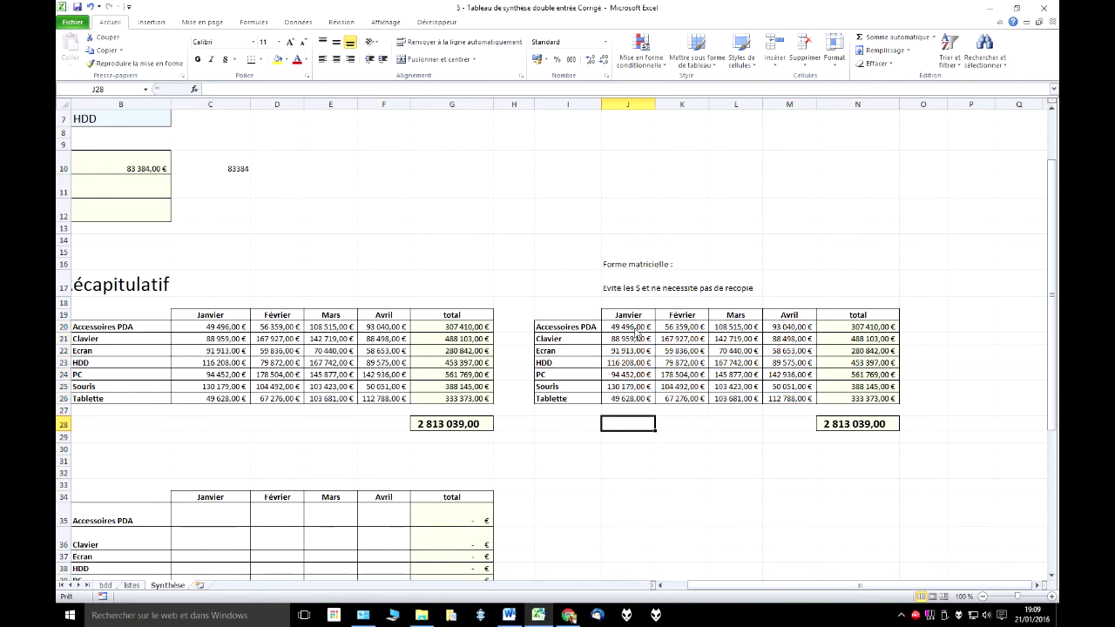
Step: Inspect several matrix cells to confirm they share the {=SOMME.SI.ENS(...)} array formula
{"action": "left_click", "coordinate": [645, 329]}
{"action": "left_click", "coordinate": [678, 330]}
{"action": "left_click", "coordinate": [692, 351]}
{"action": "left_click", "coordinate": [720, 352]}
{"action": "left_click", "coordinate": [723, 375]}
{"action": "left_click", "coordinate": [783, 387]}
{"action": "left_click", "coordinate": [784, 355]}
{"action": "left_click", "coordinate": [736, 364]}
{"action": "left_click", "coordinate": [698, 376]}
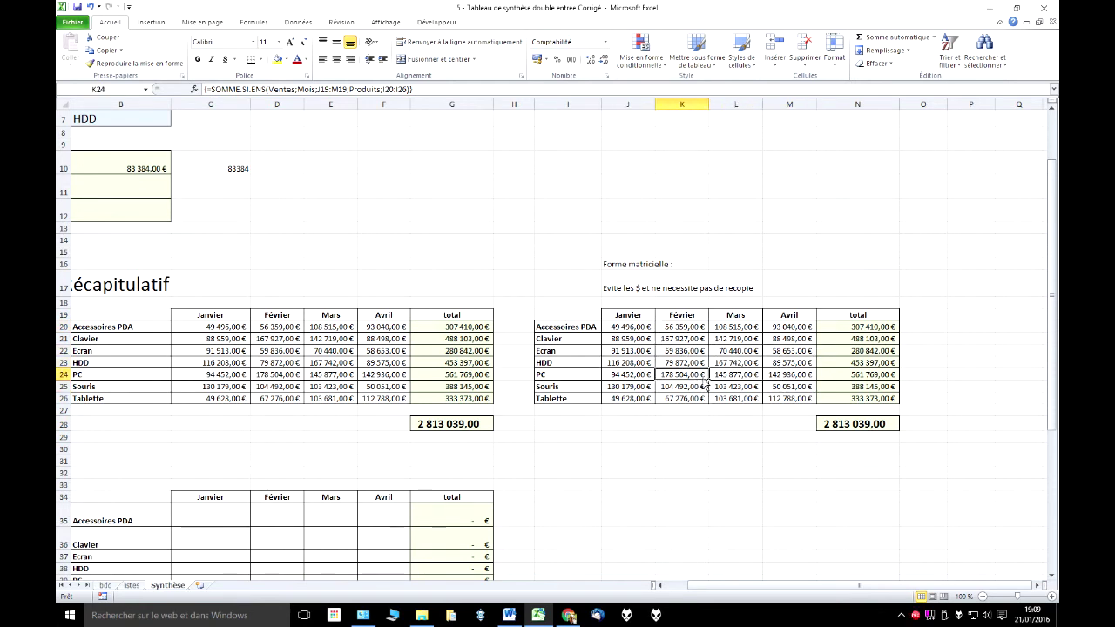
{"action": "double_click", "coordinate": [694, 380]}
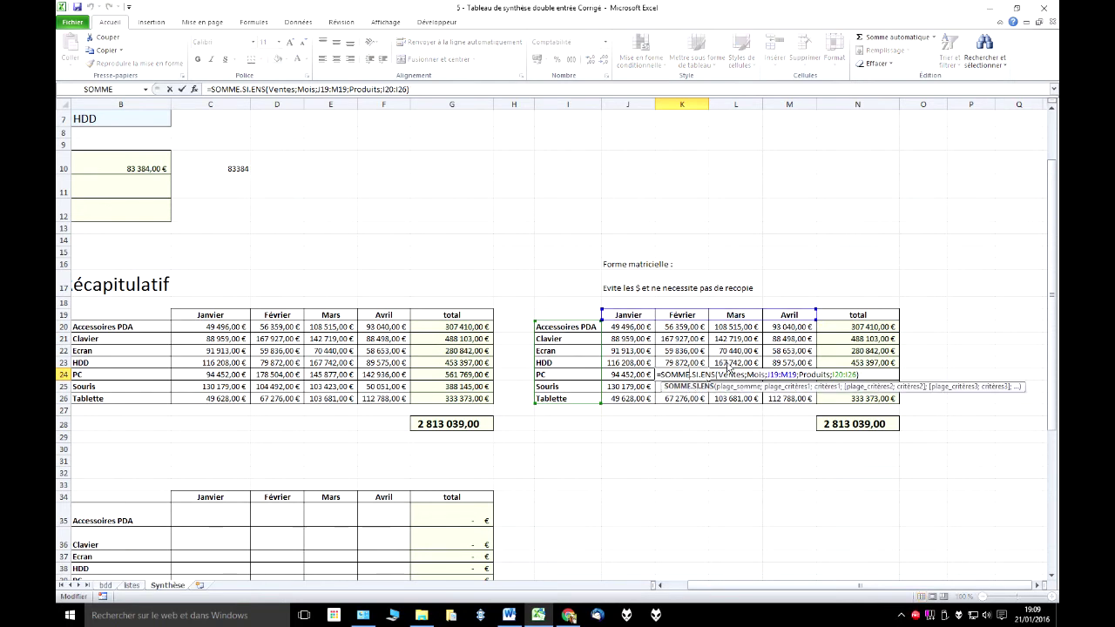
{"action": "double_click", "coordinate": [759, 377]}
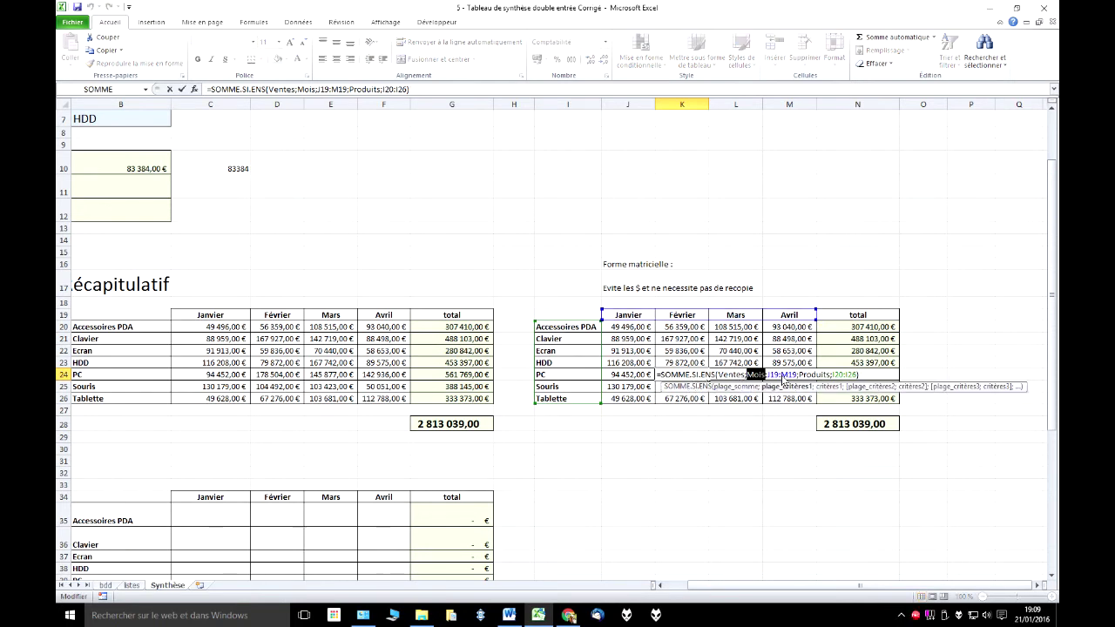
{"action": "key", "text": "Delete"}
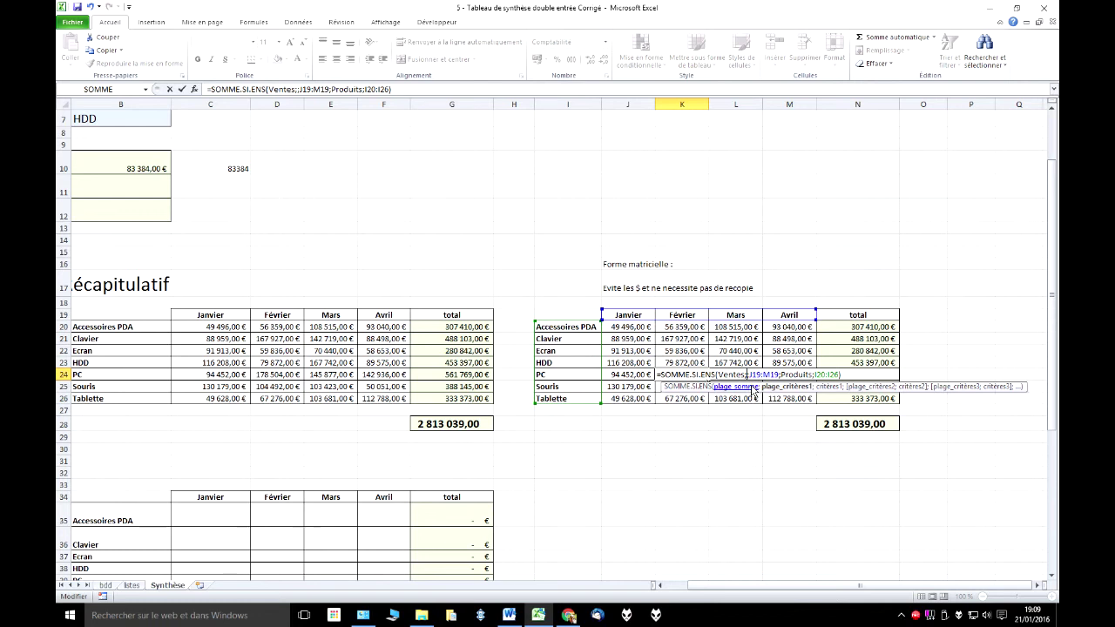
{"action": "key", "text": "F3"}
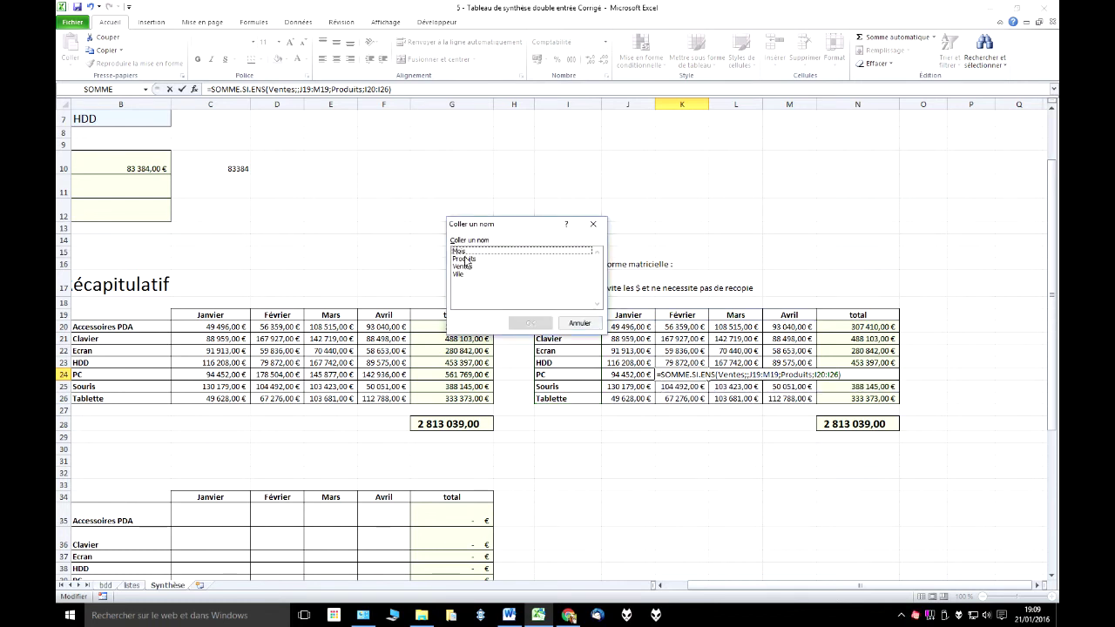
{"action": "left_click", "coordinate": [460, 274]}
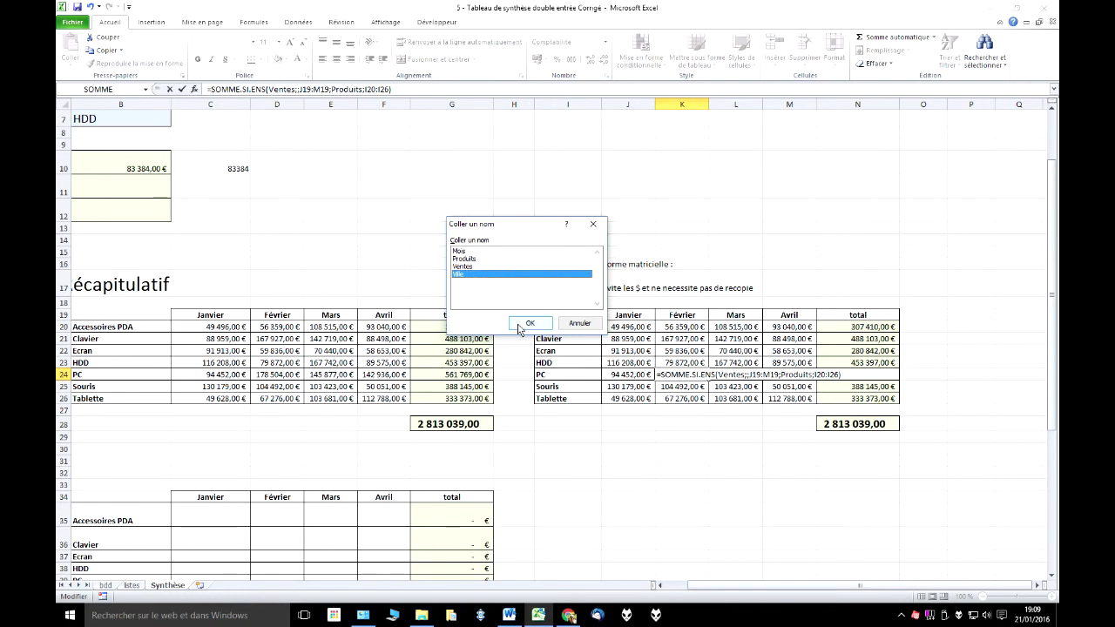
{"action": "left_click", "coordinate": [526, 323]}
{"action": "key", "text": "Return"}
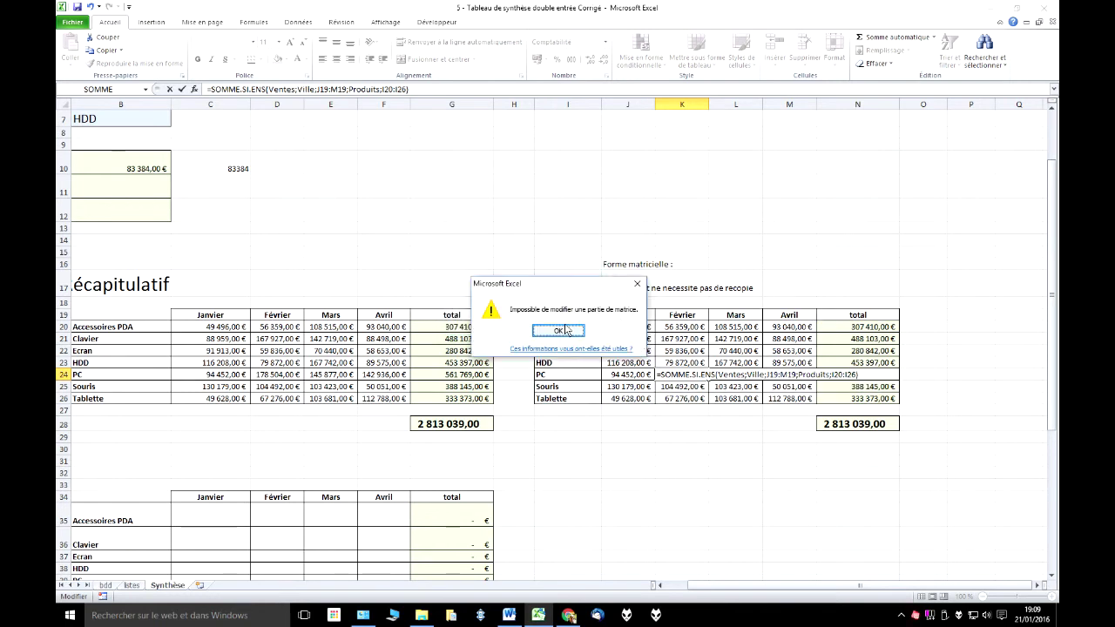
{"action": "left_click", "coordinate": [575, 332]}
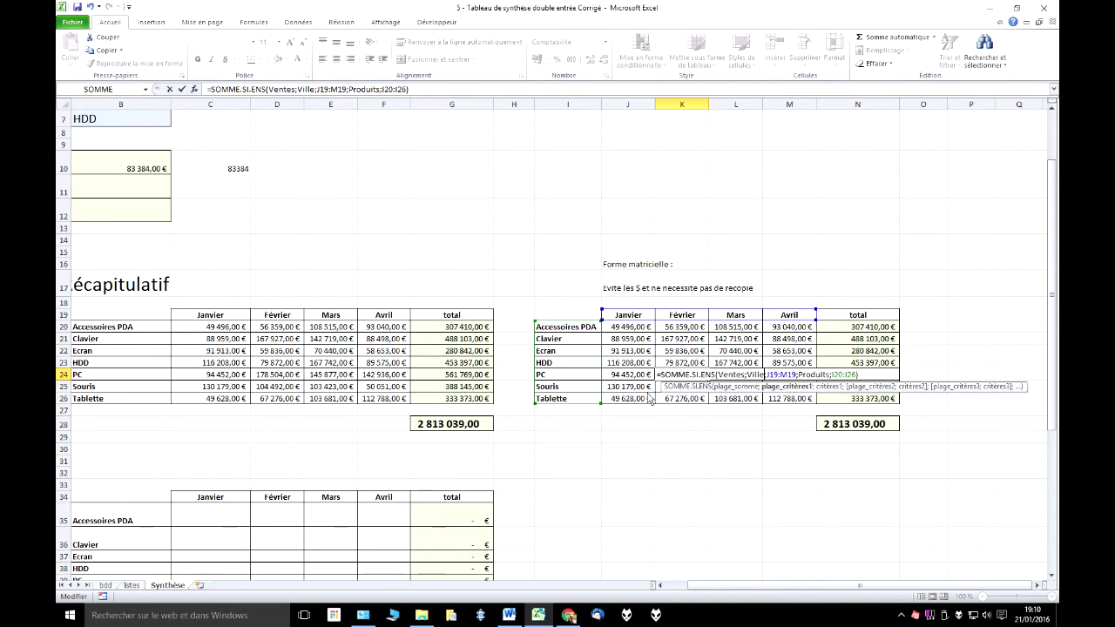
{"action": "key", "text": "Escape"}
{"action": "left_click", "coordinate": [629, 329]}
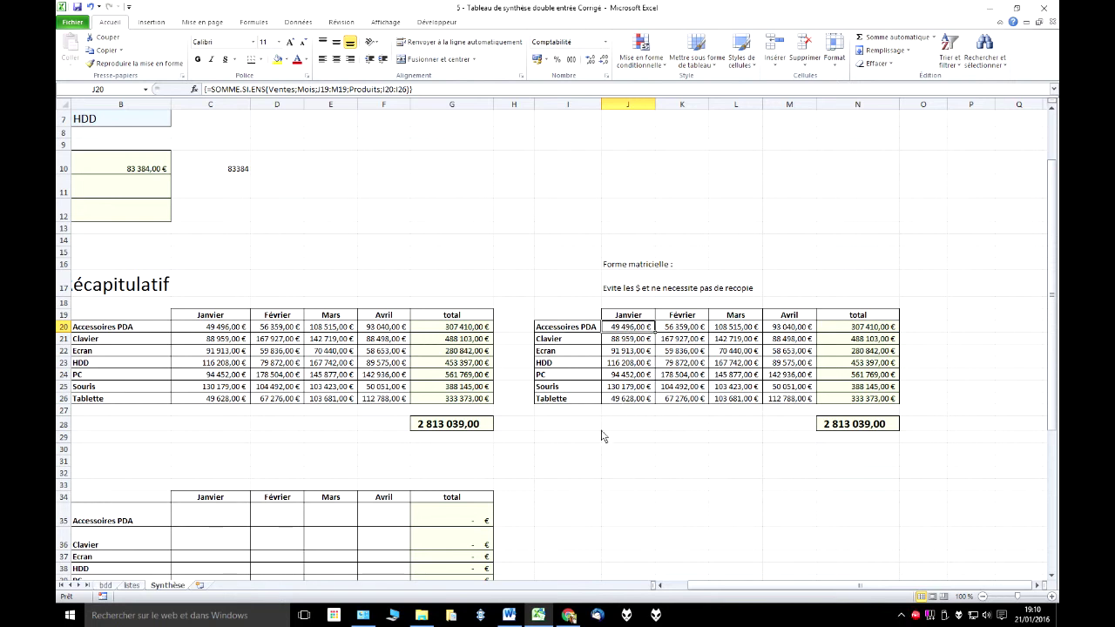
Step: Begin C35's formula as =sommeprod((Mois=C34)* for Accessoires PDA in Janvier
{"action": "scroll", "coordinate": [605, 435], "scroll_direction": "down", "scroll_amount": 2}
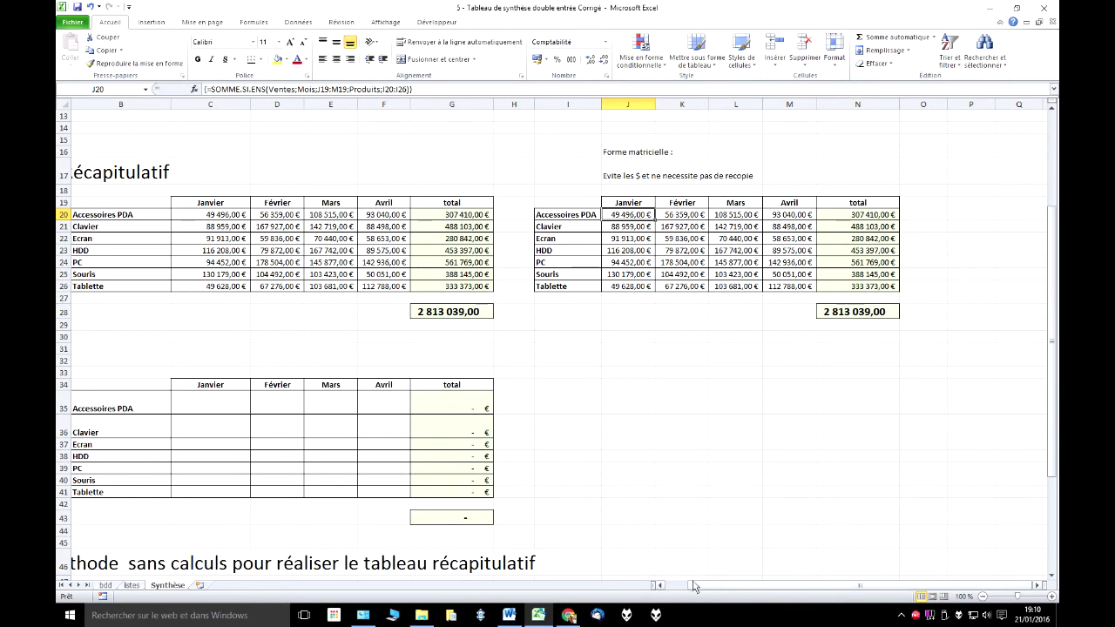
{"action": "left_click", "coordinate": [660, 587]}
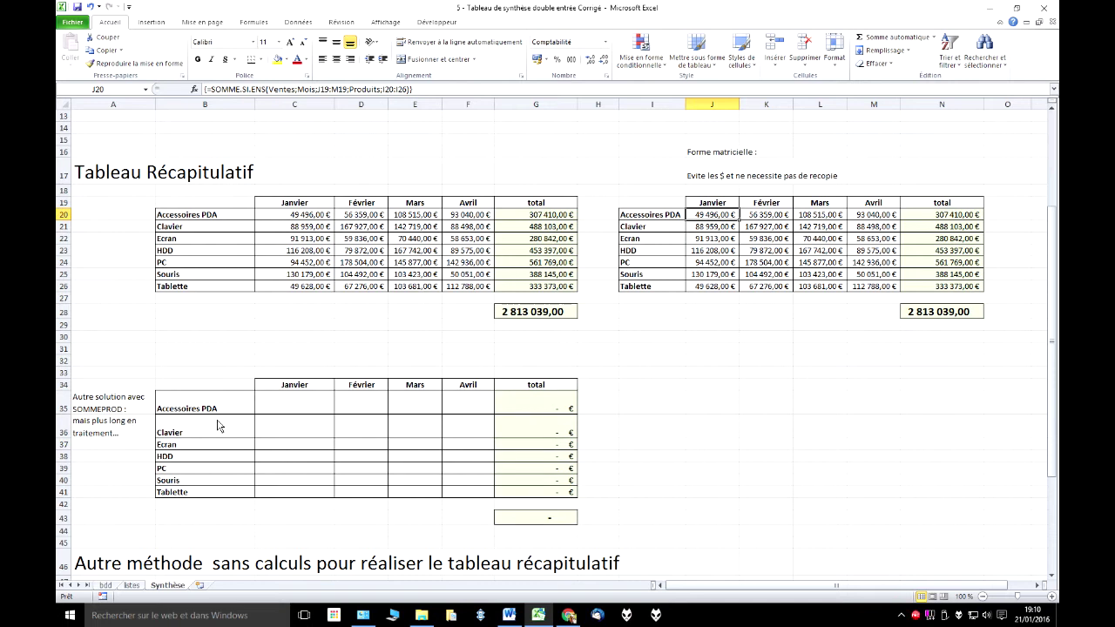
{"action": "left_click", "coordinate": [319, 412]}
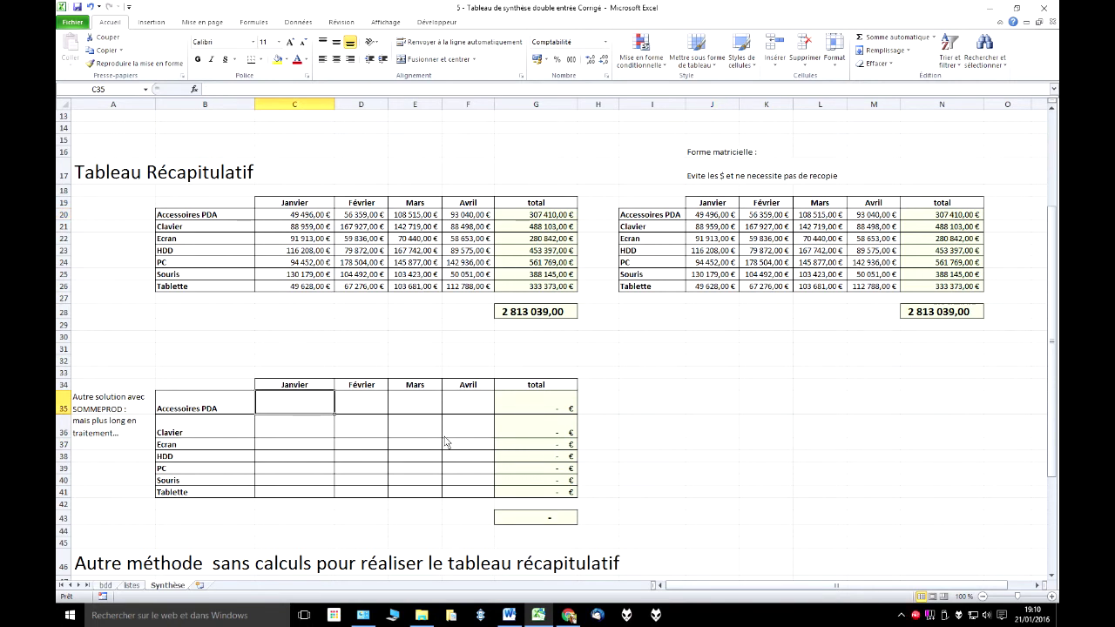
{"action": "type", "text": "=so"}
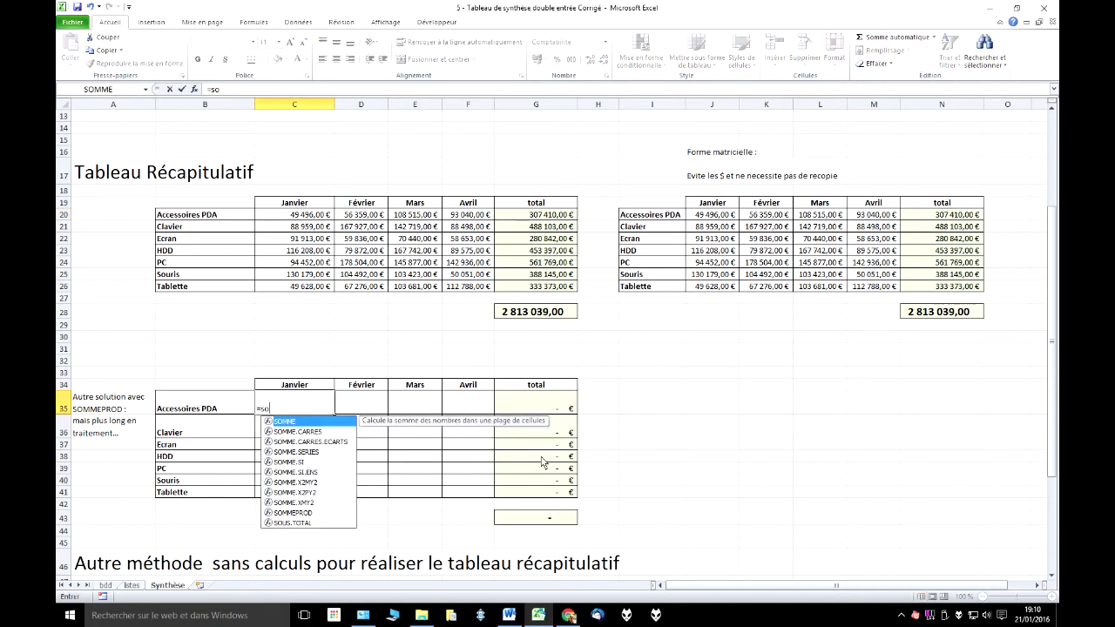
{"action": "type", "text": "mmeprod("}
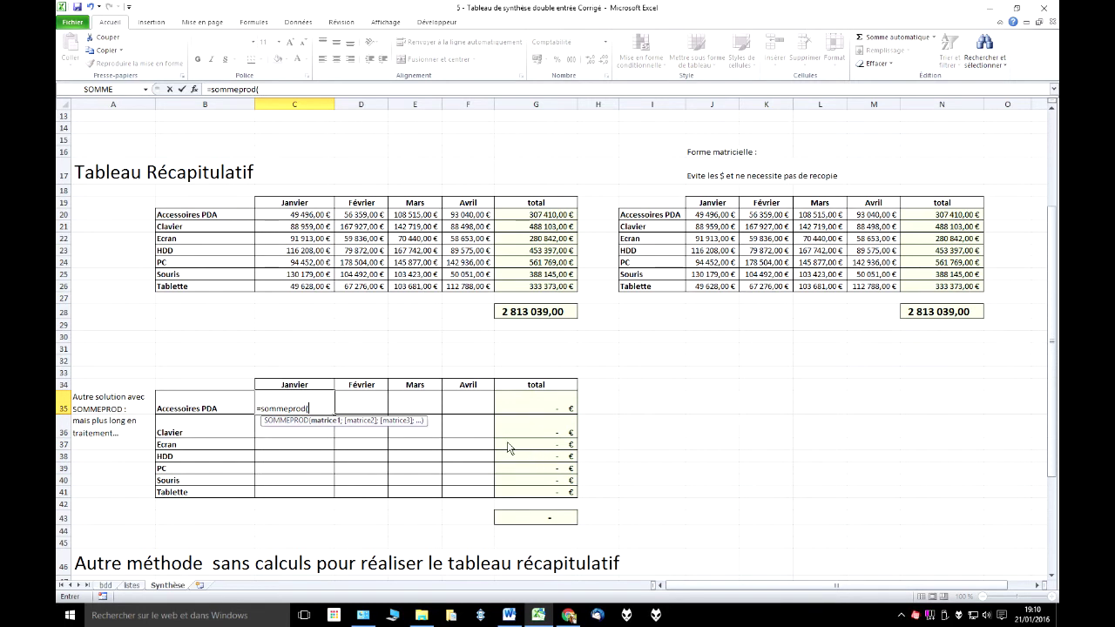
{"action": "type", "text": "("}
{"action": "key", "text": "F3"}
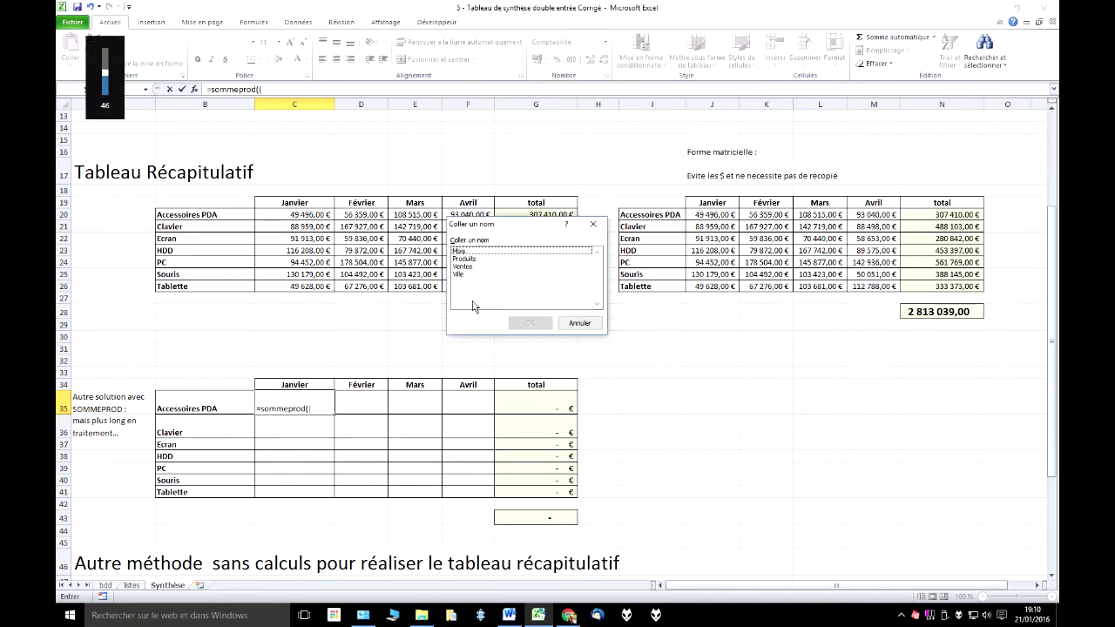
{"action": "double_click", "coordinate": [471, 251]}
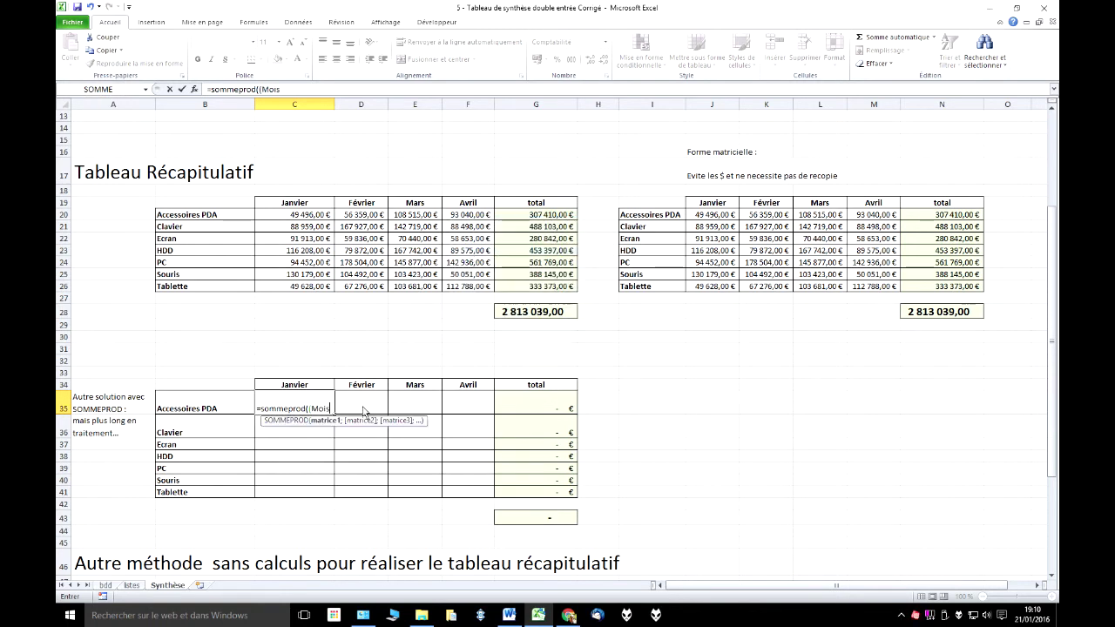
{"action": "left_click", "coordinate": [310, 388]}
{"action": "type", "text": ")*"}
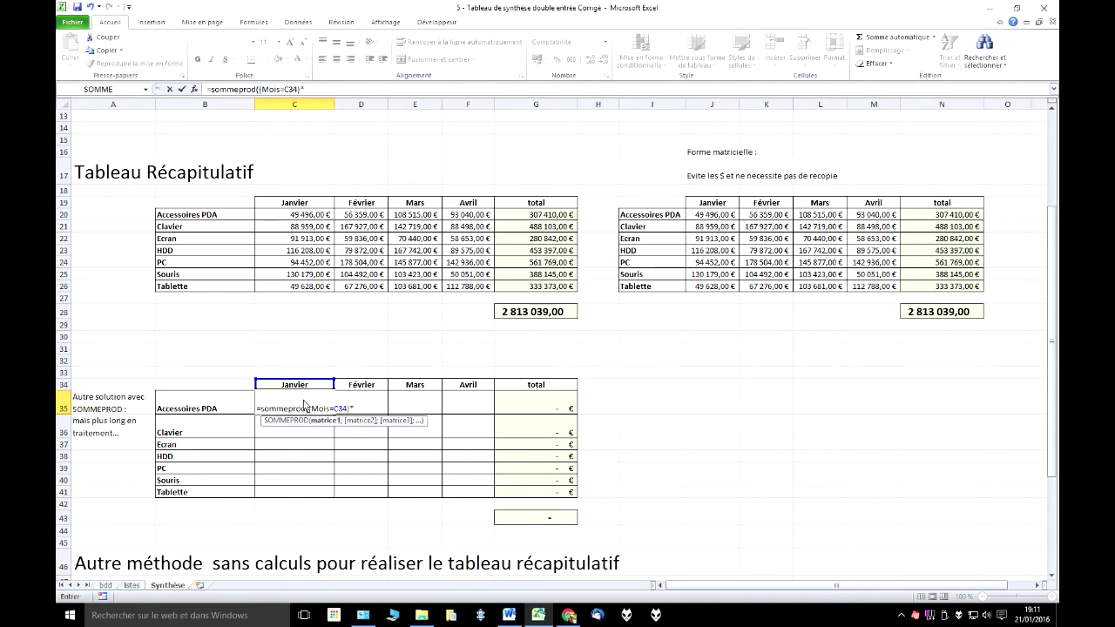
Step: Finish the formula with (Produits=B35) and Ventes as the values to sum
{"action": "type", "text": "("}
{"action": "key", "text": "F3"}
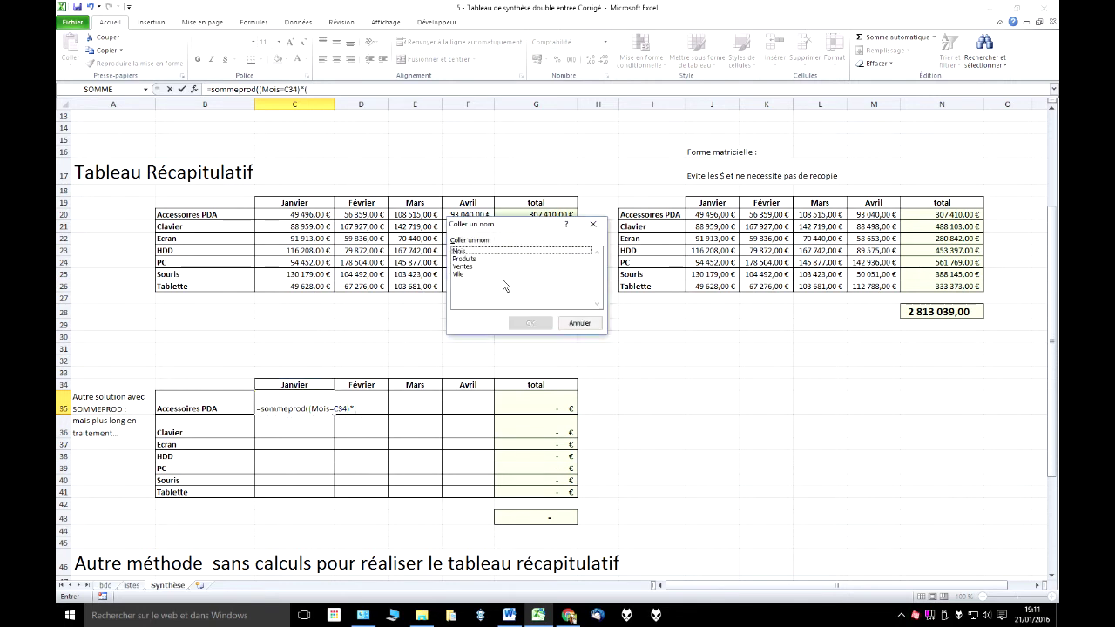
{"action": "double_click", "coordinate": [464, 259]}
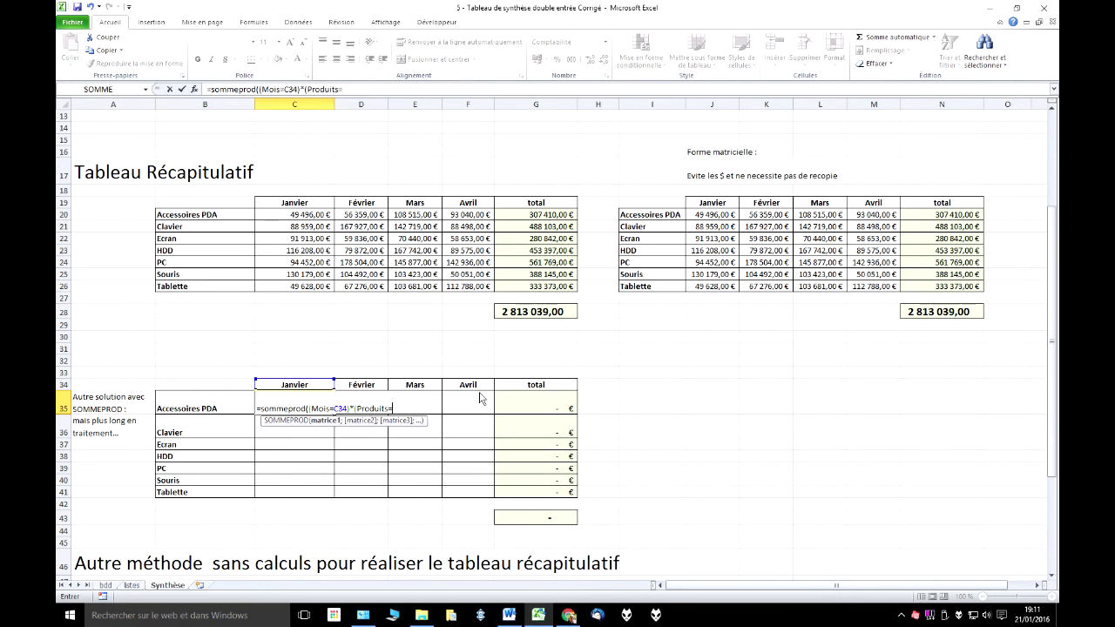
{"action": "left_click", "coordinate": [210, 411]}
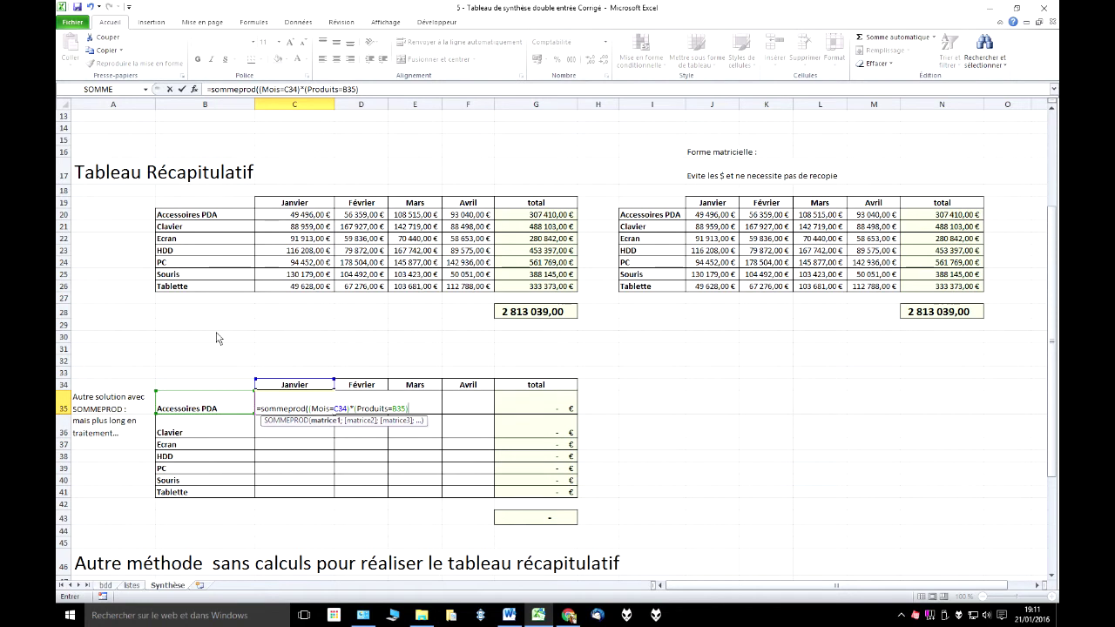
{"action": "type", "text": ";"}
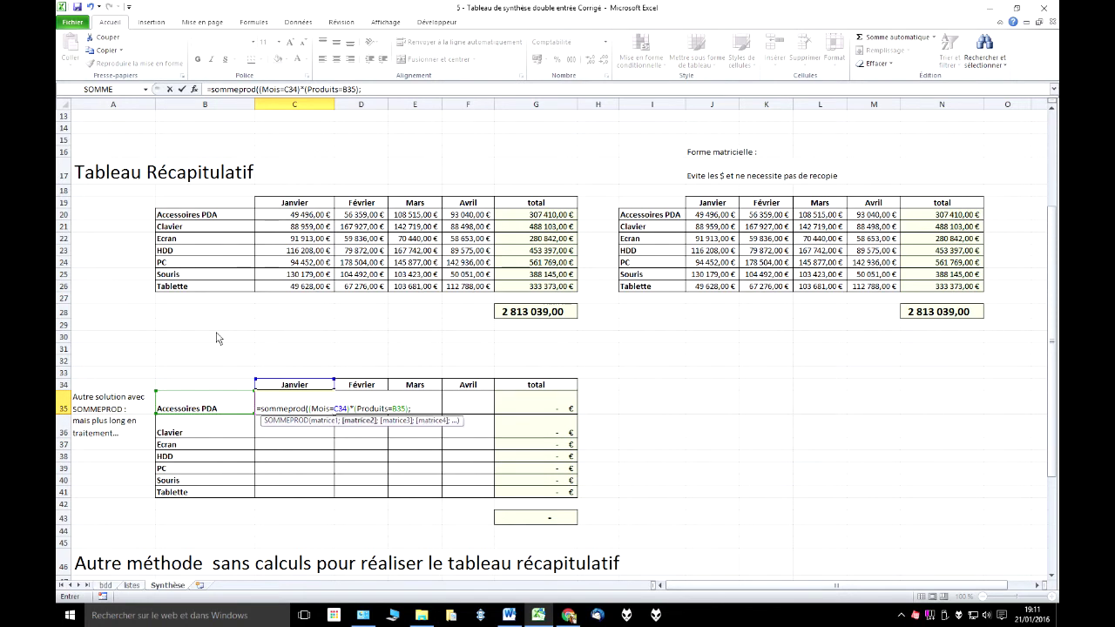
{"action": "key", "text": "F3"}
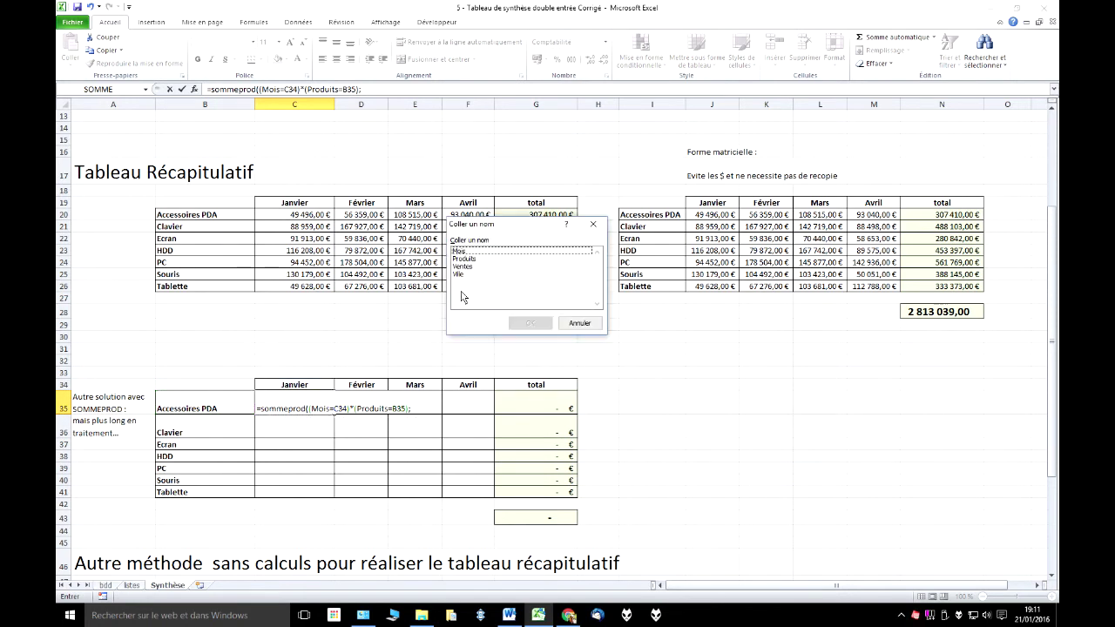
{"action": "double_click", "coordinate": [471, 266]}
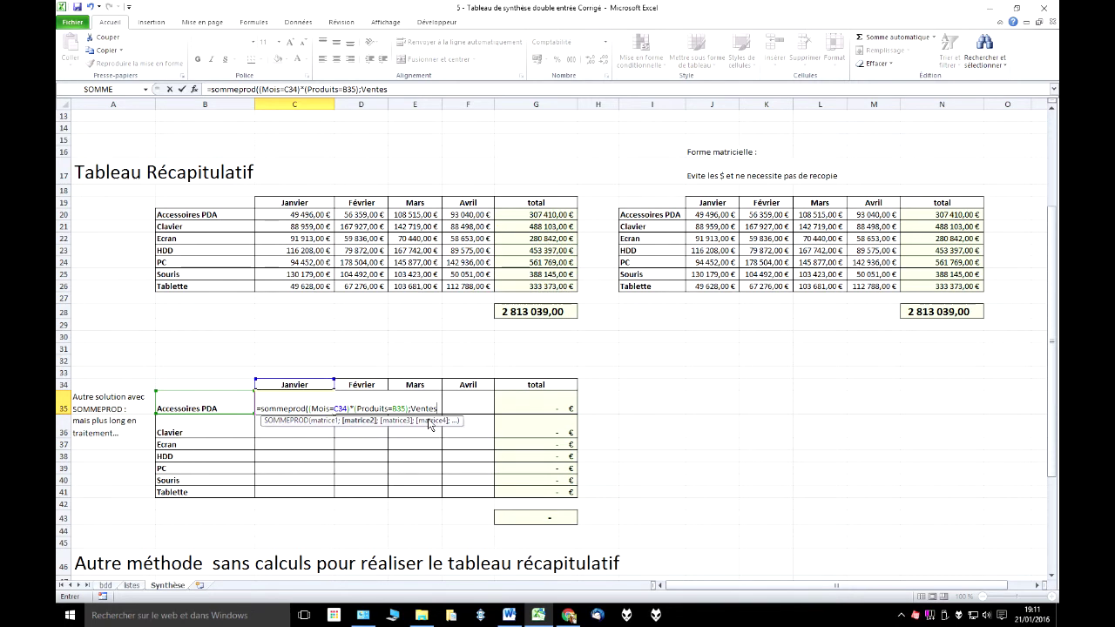
{"action": "type", "text": ")"}
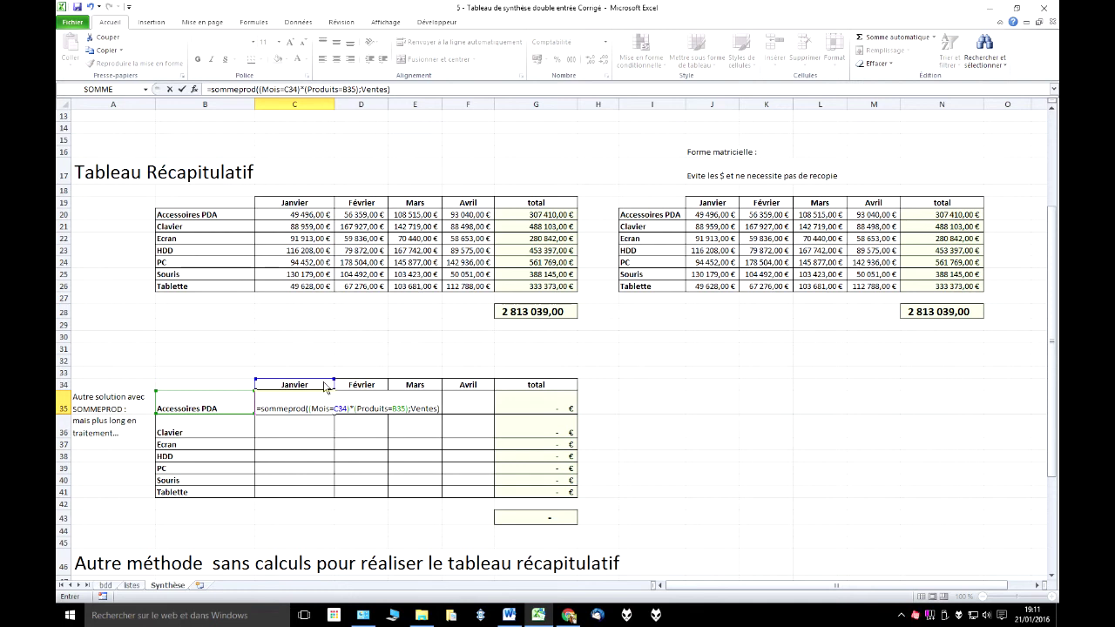
Step: Anchor the references as C$34 and $B35, returning 49 496,00 €
{"action": "left_click", "coordinate": [372, 410]}
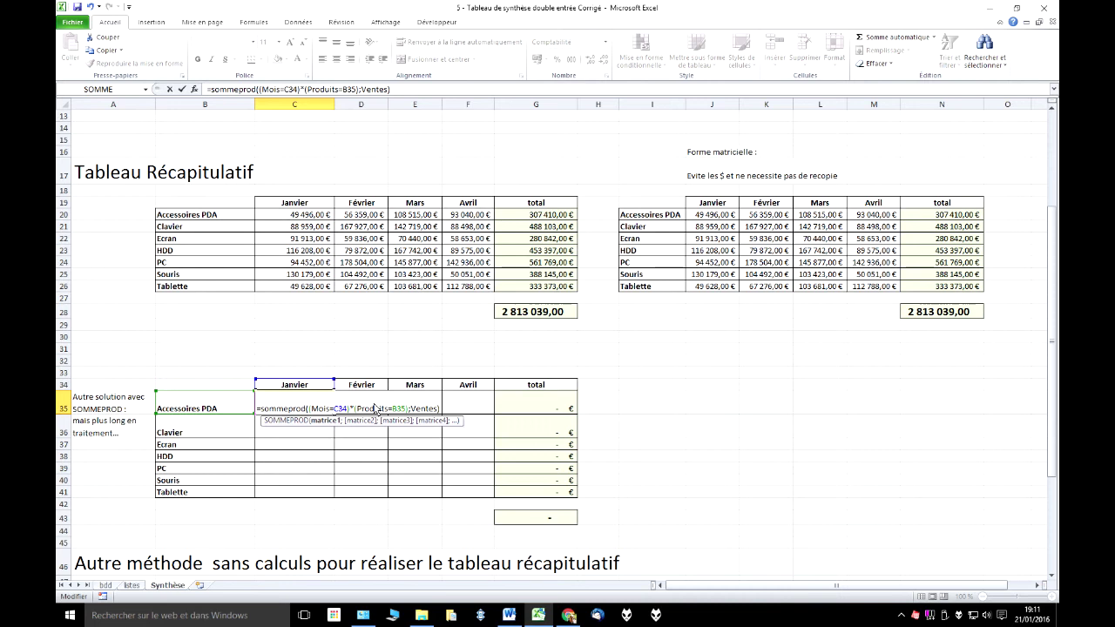
{"action": "type", "text": "$"}
{"action": "left_click", "coordinate": [399, 409]}
{"action": "type", "text": "$"}
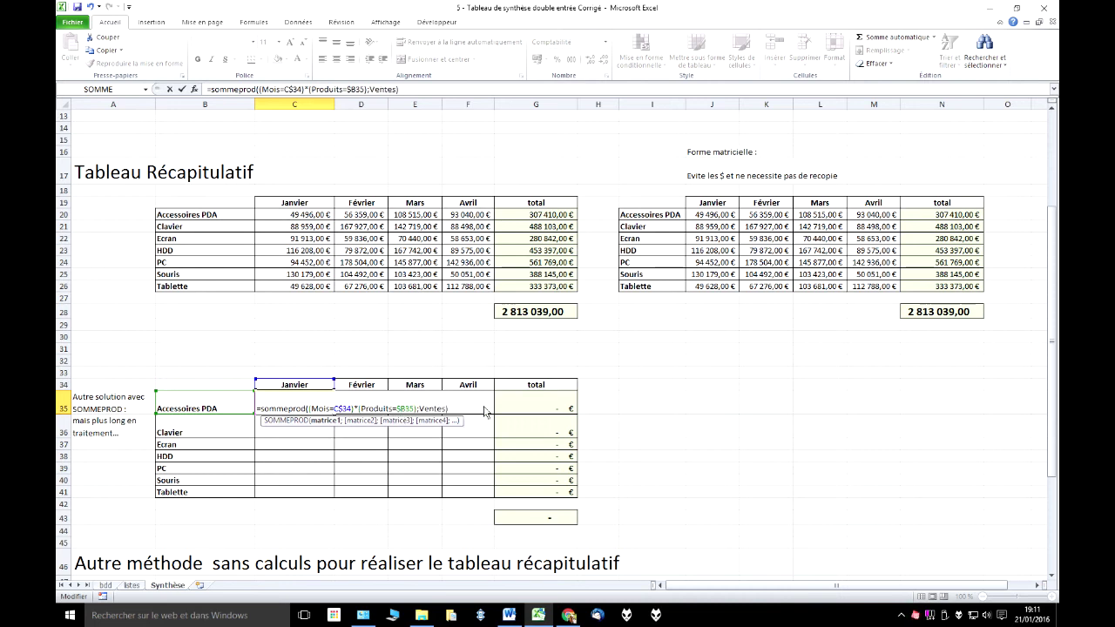
{"action": "key", "text": "Return"}
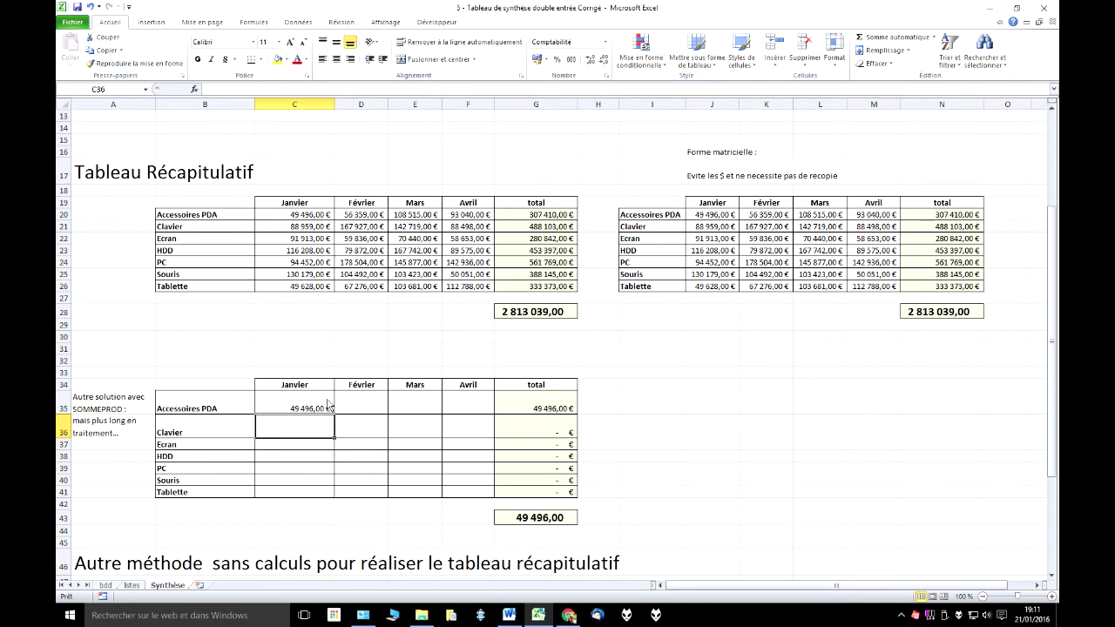
Step: Copy the C35 SOMMEPROD formula down to row 41 and across through column F (Avril)
{"action": "left_click", "coordinate": [325, 405]}
{"action": "left_click_drag", "start_coordinate": [335, 414], "coordinate": [336, 501]}
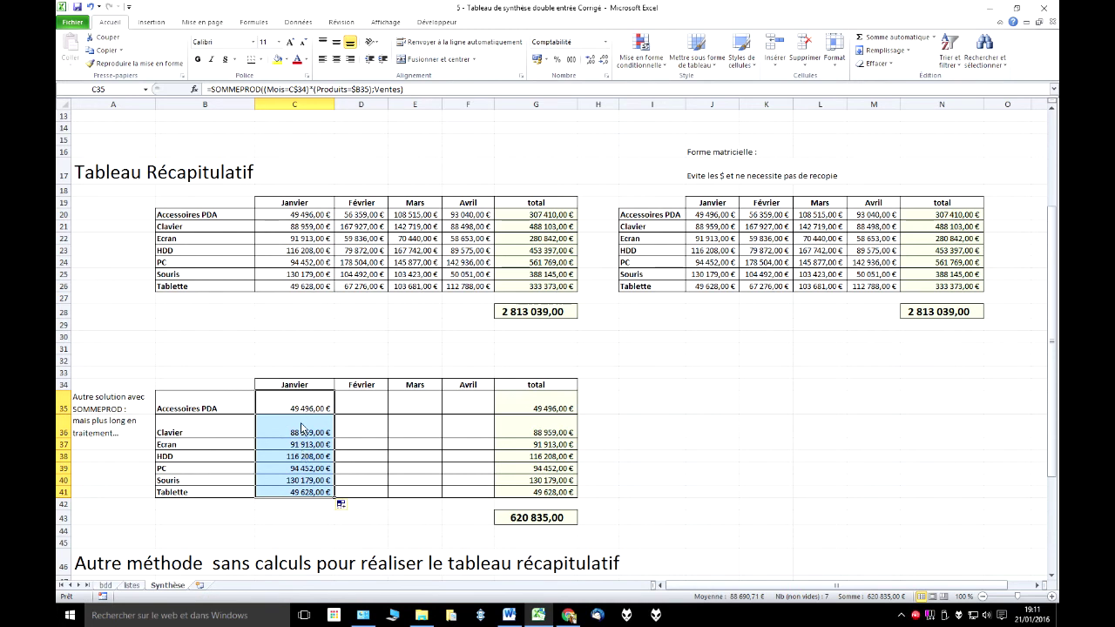
{"action": "left_click_drag", "start_coordinate": [339, 503], "coordinate": [471, 504]}
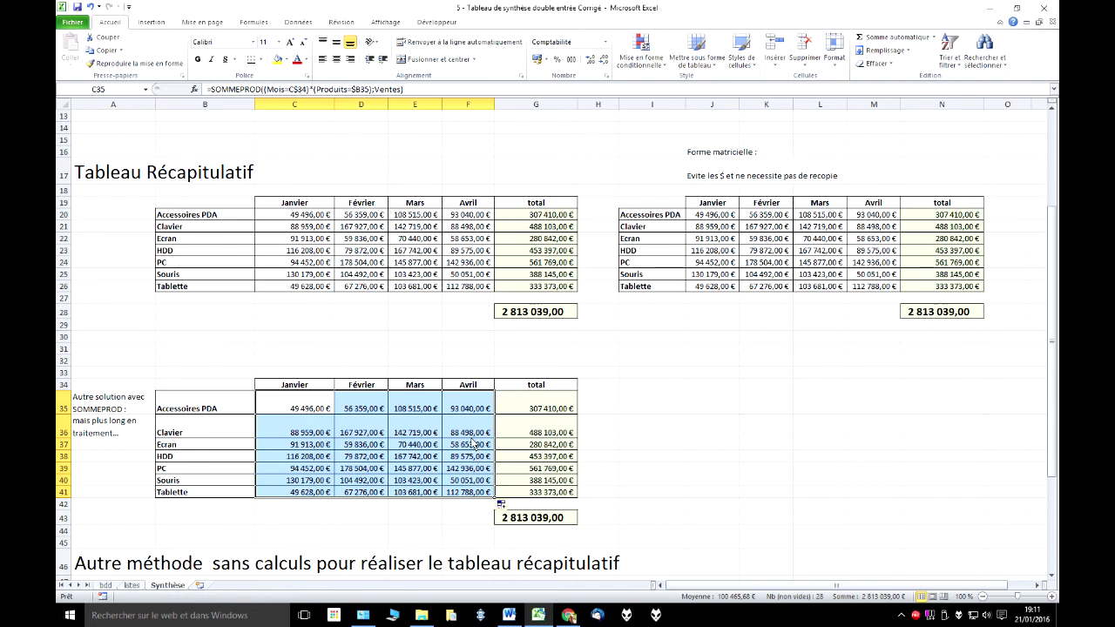
Step: Check the copied formulas in E36 and C36 against the first table
{"action": "scroll", "coordinate": [469, 436], "scroll_direction": "down", "scroll_amount": 1}
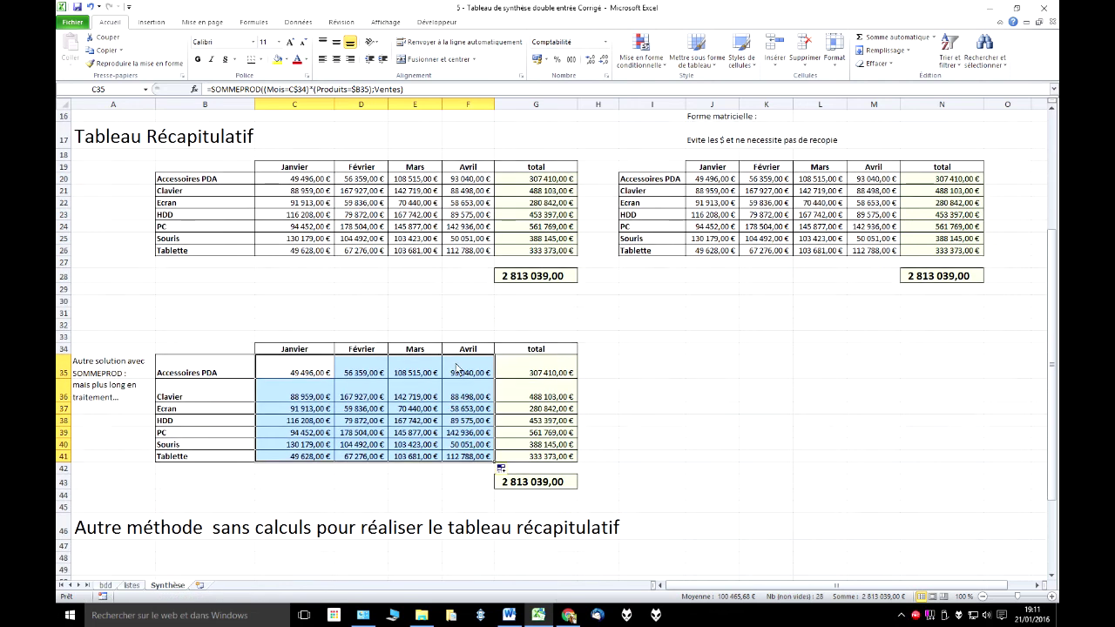
{"action": "left_click", "coordinate": [469, 397]}
{"action": "left_click", "coordinate": [403, 396]}
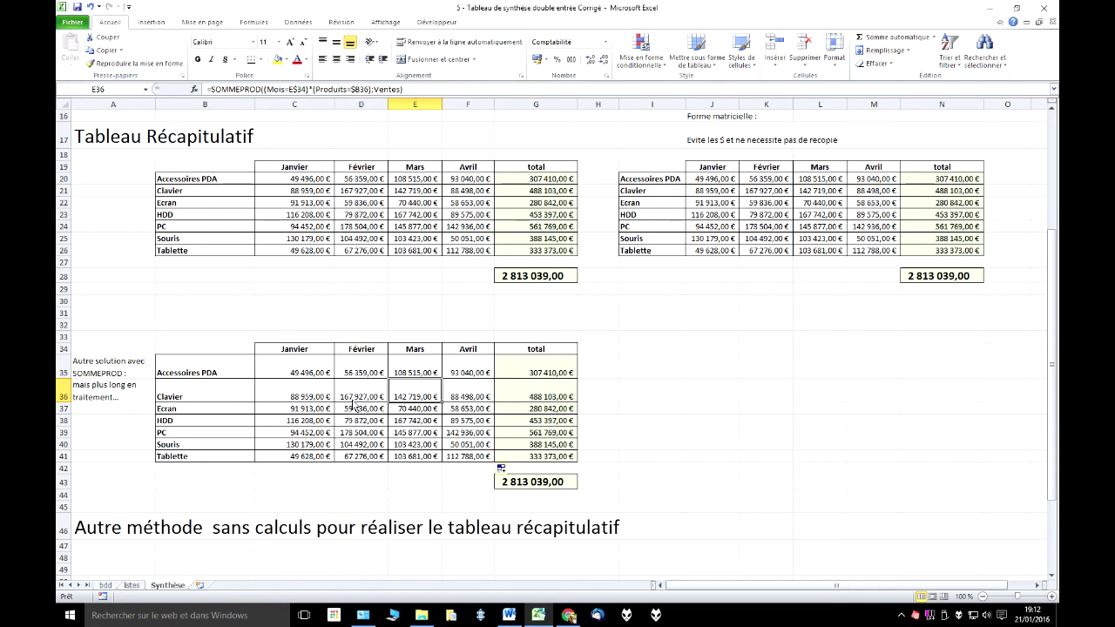
{"action": "left_click", "coordinate": [305, 402]}
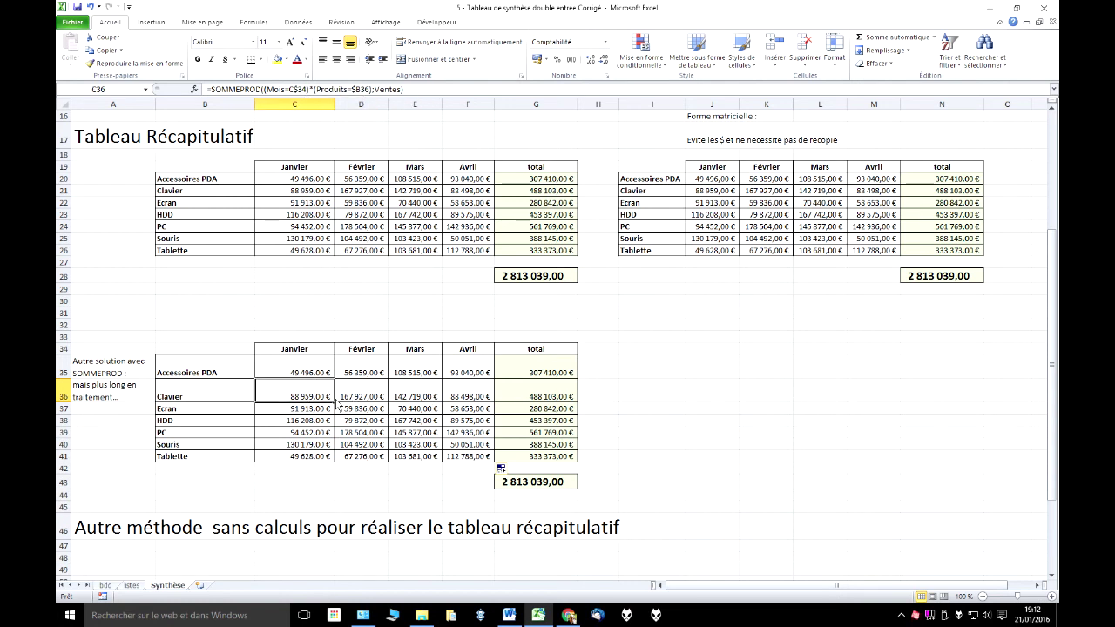